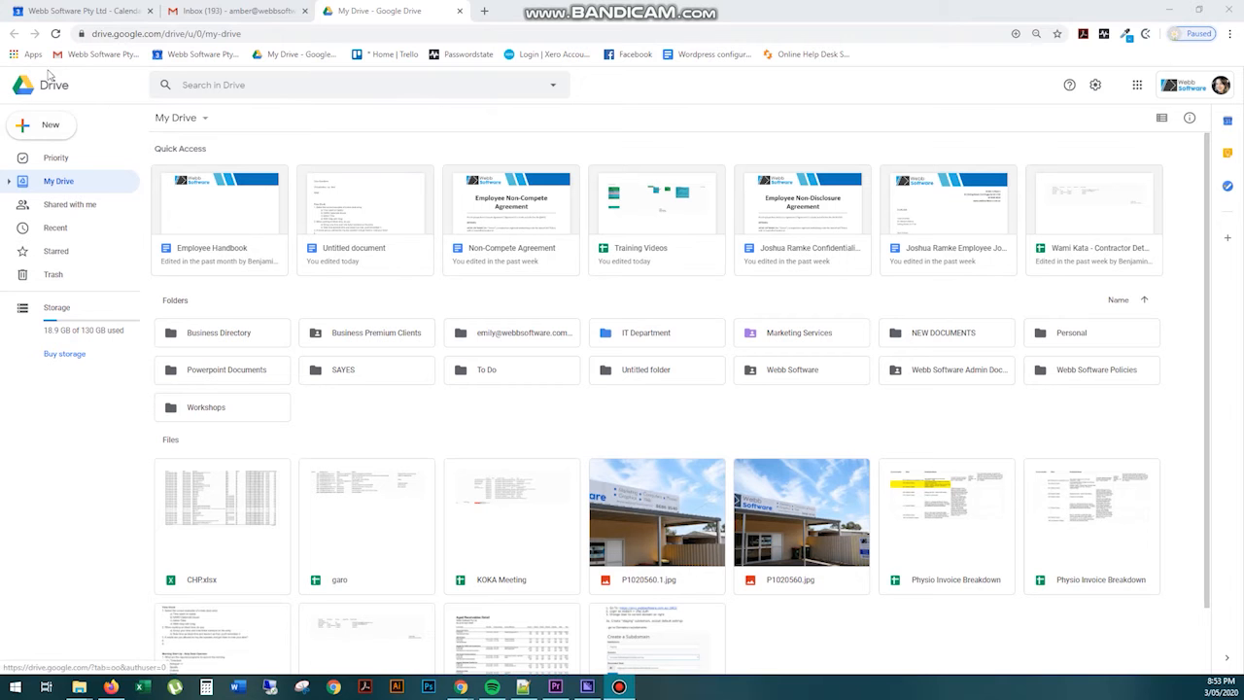
Look over Drive's search field, settings options, Google apps launcher and account details.
click(200, 85)
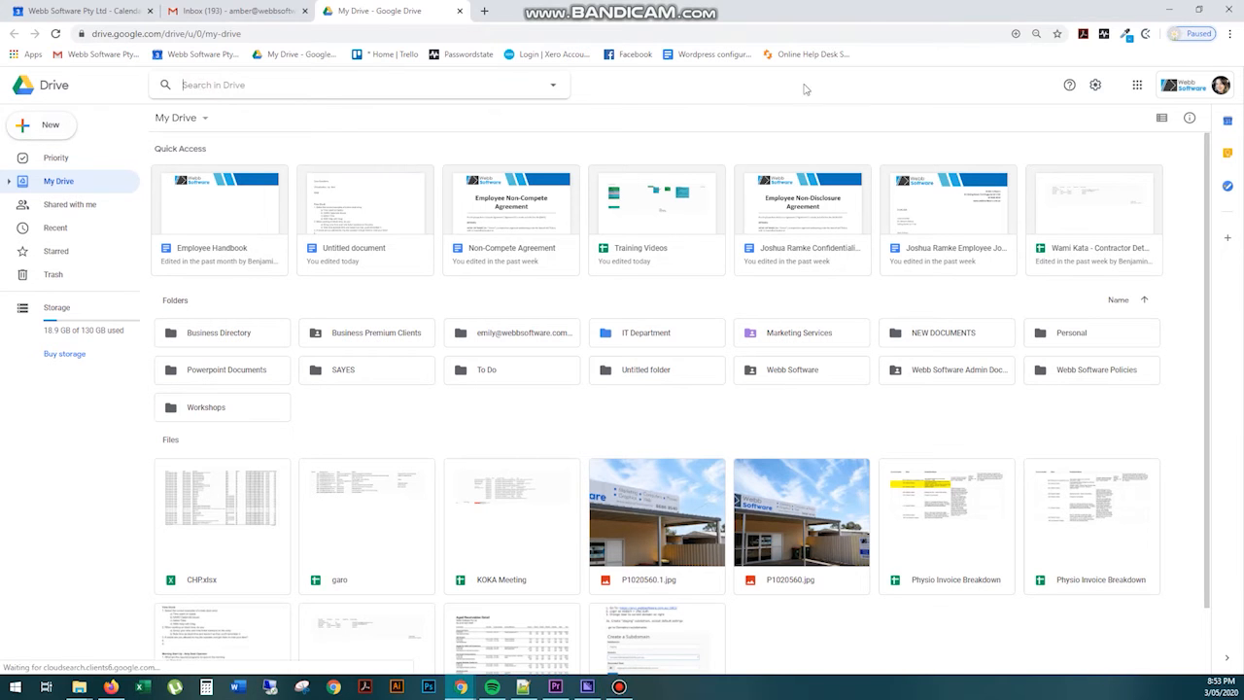
click(1097, 84)
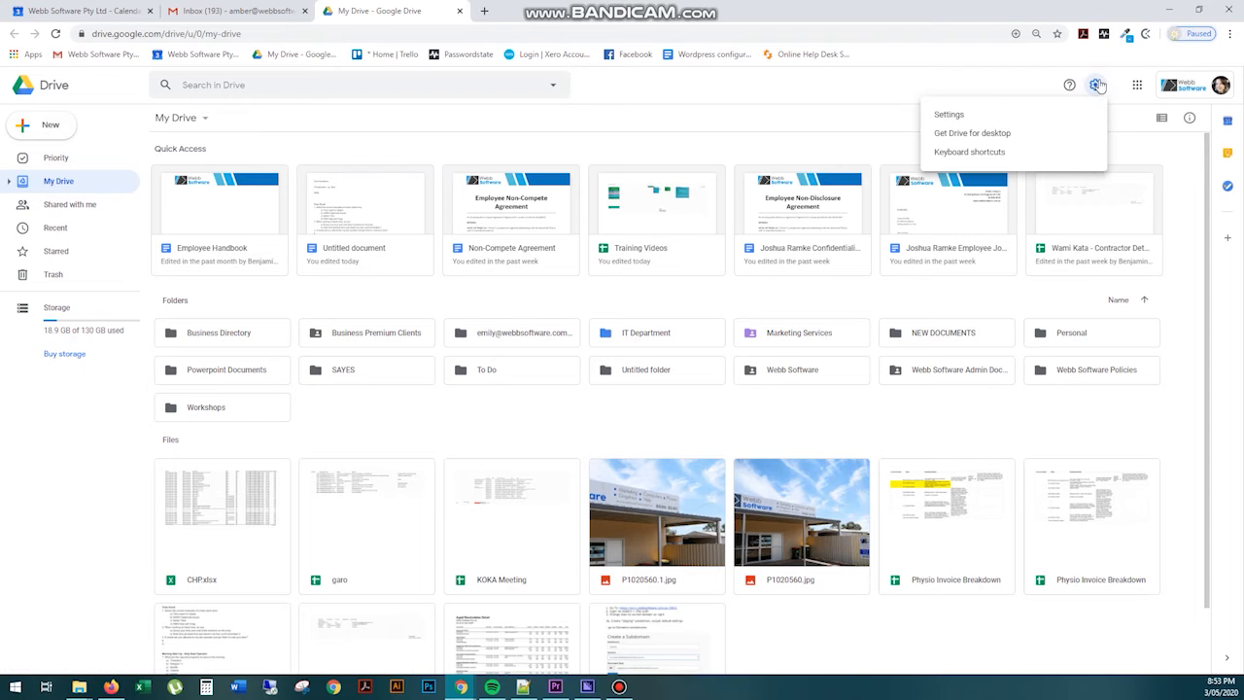
click(1136, 85)
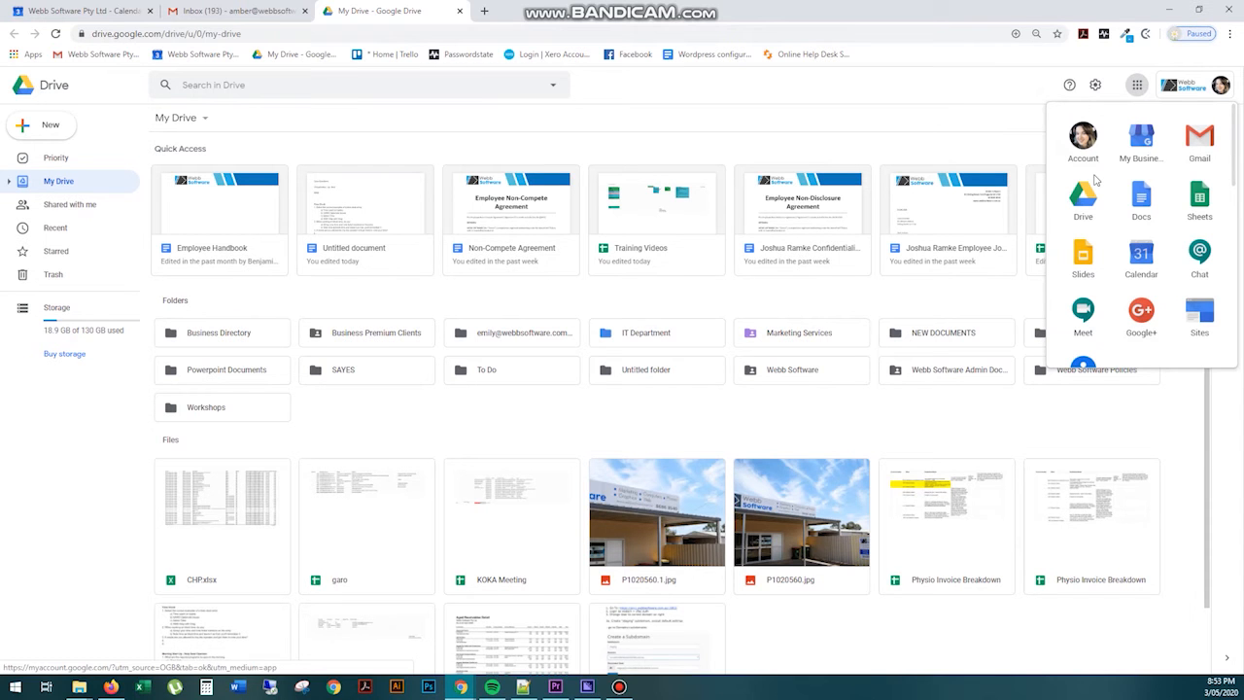
click(1203, 87)
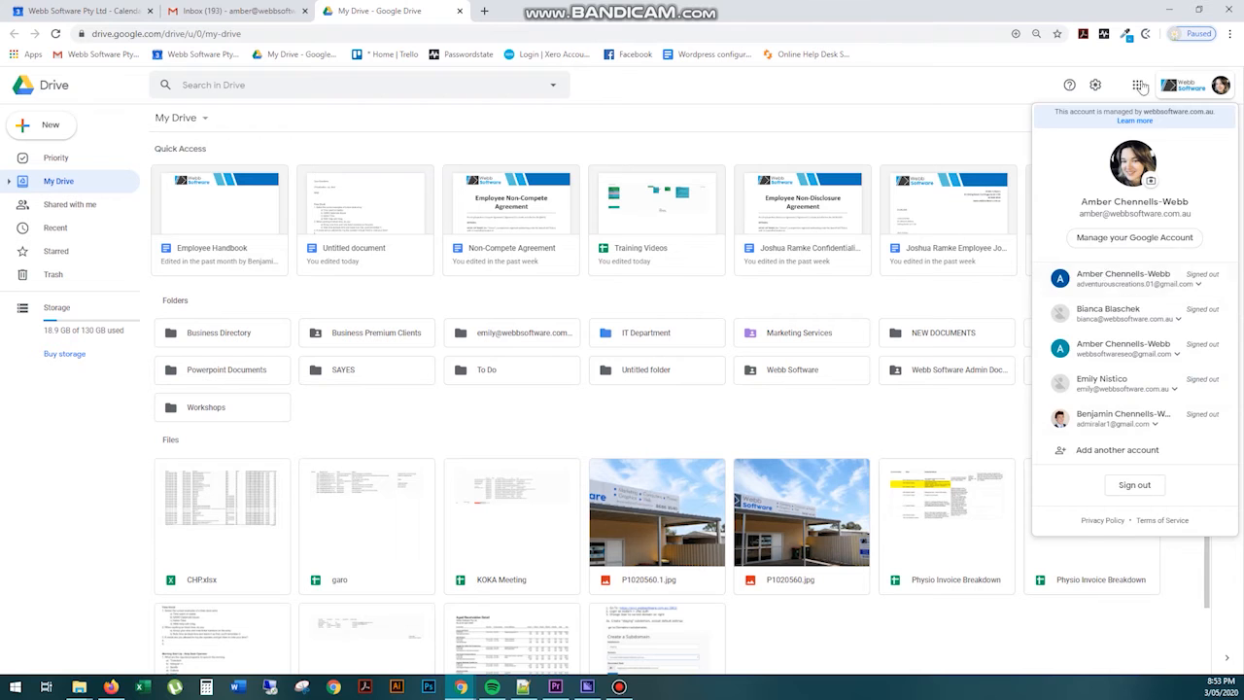
click(1029, 208)
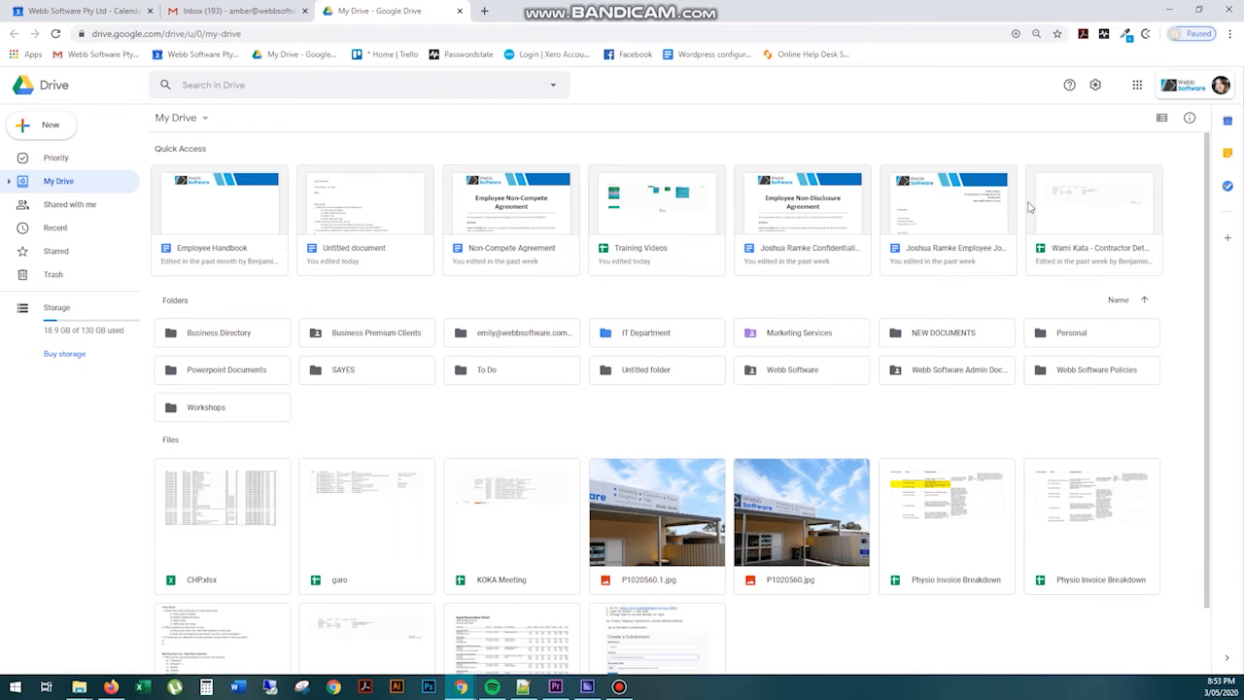
Review the options for creating and uploading items, including the additional file types, in My Drive.
click(18, 130)
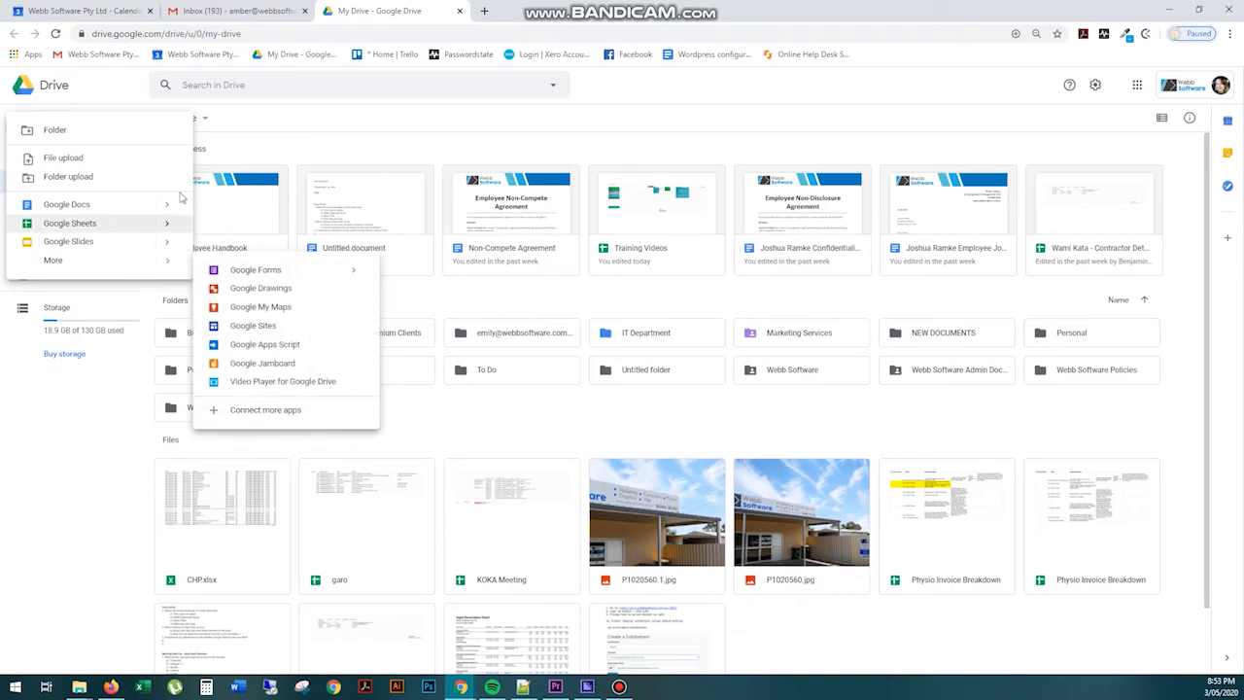
mouse_move(171, 207)
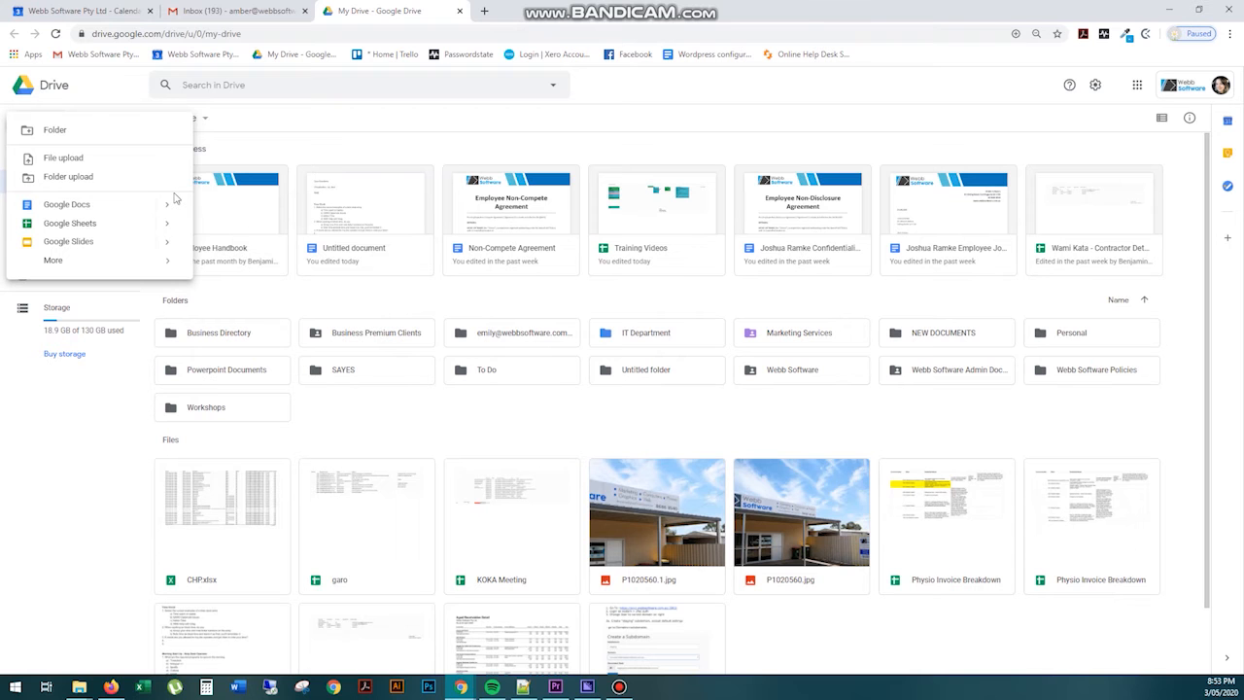
click(285, 129)
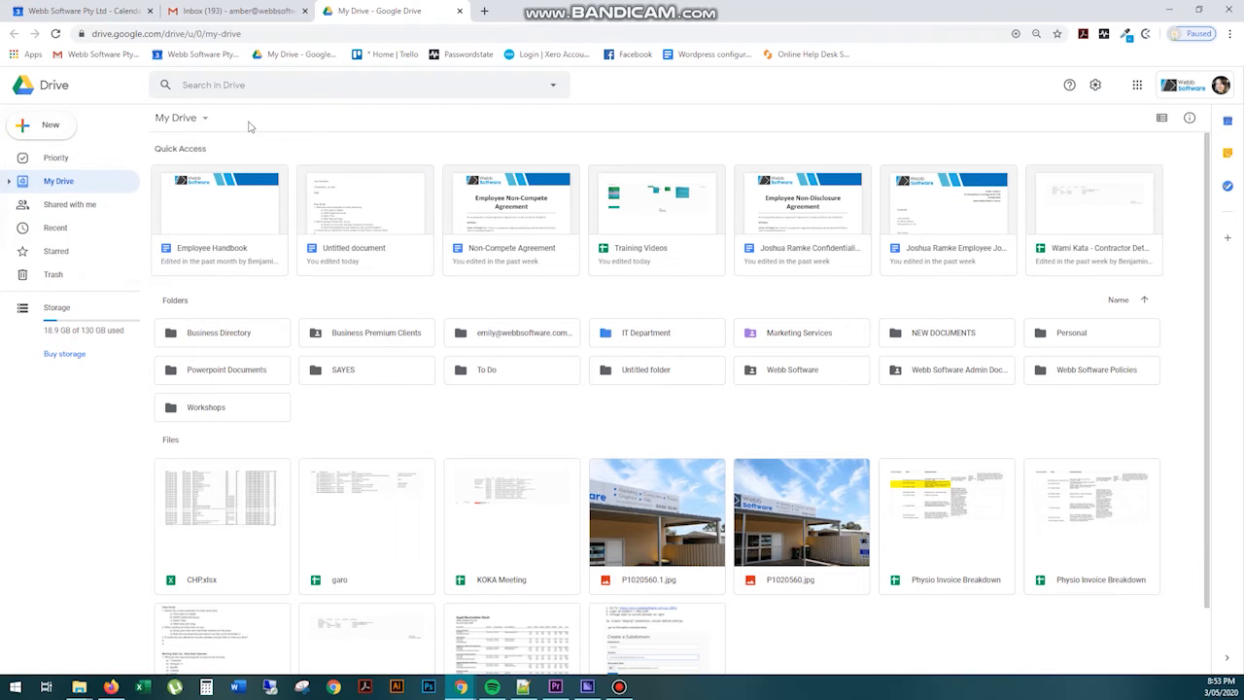
click(199, 122)
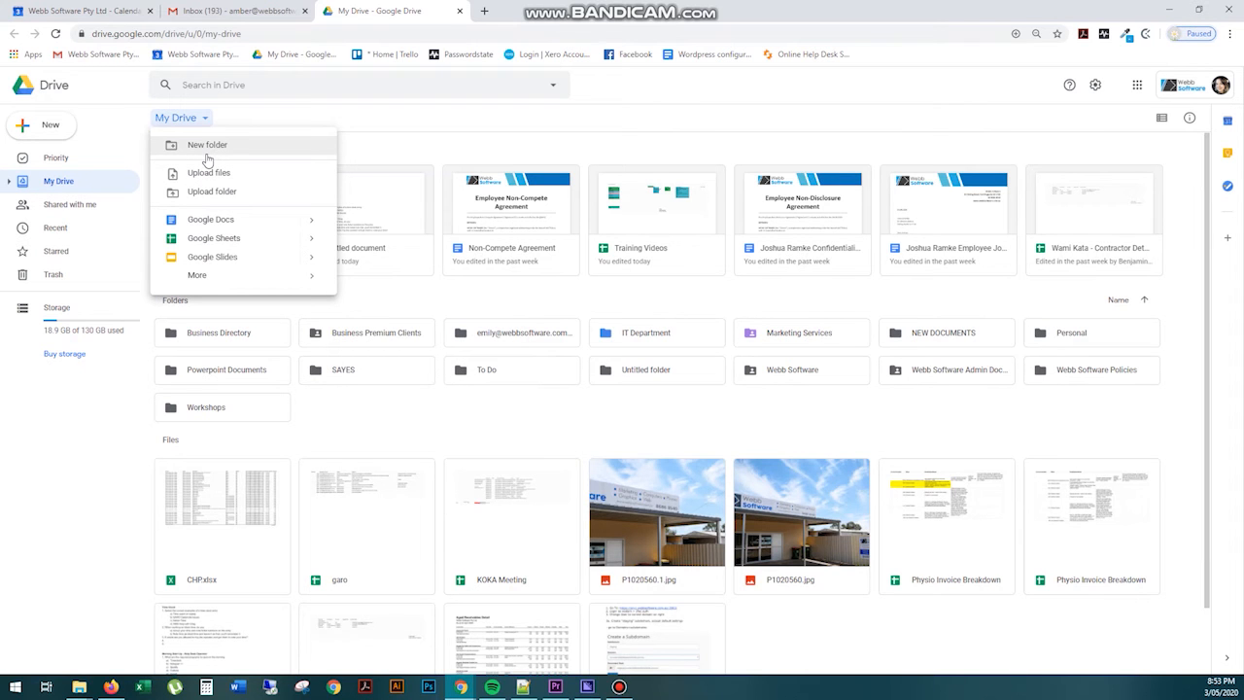
click(957, 145)
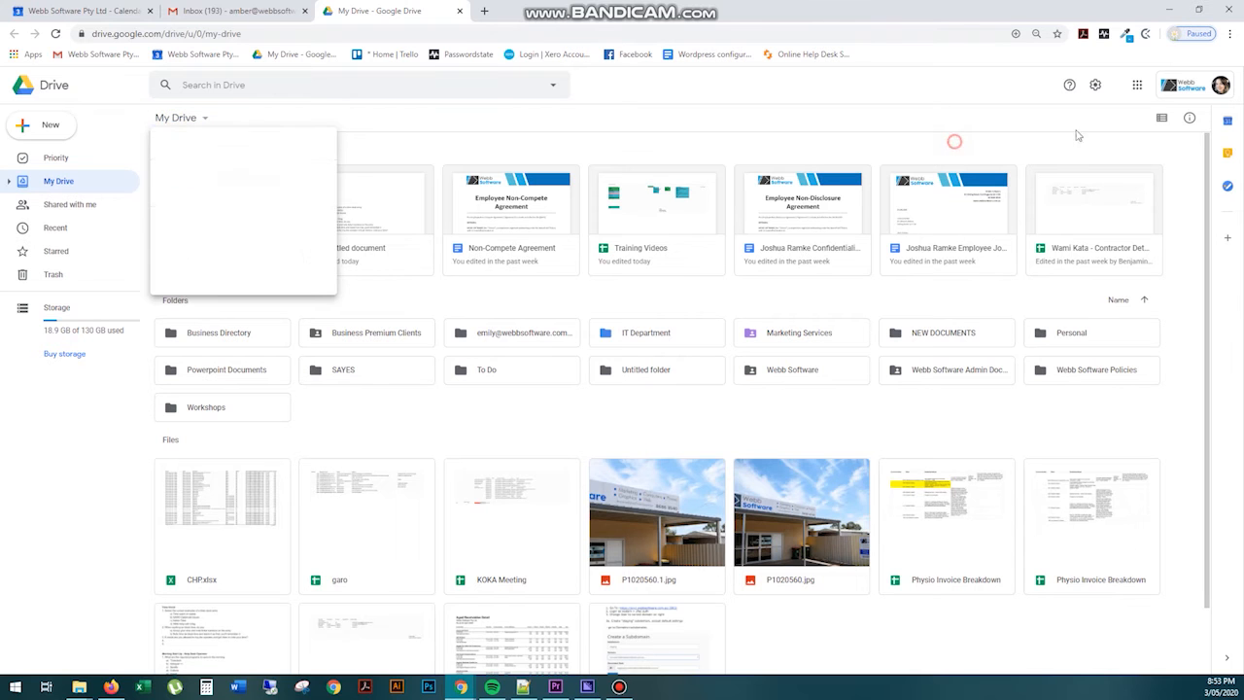
Display the My Drive contents as a list, browse the items, and return to the grid layout.
click(1162, 118)
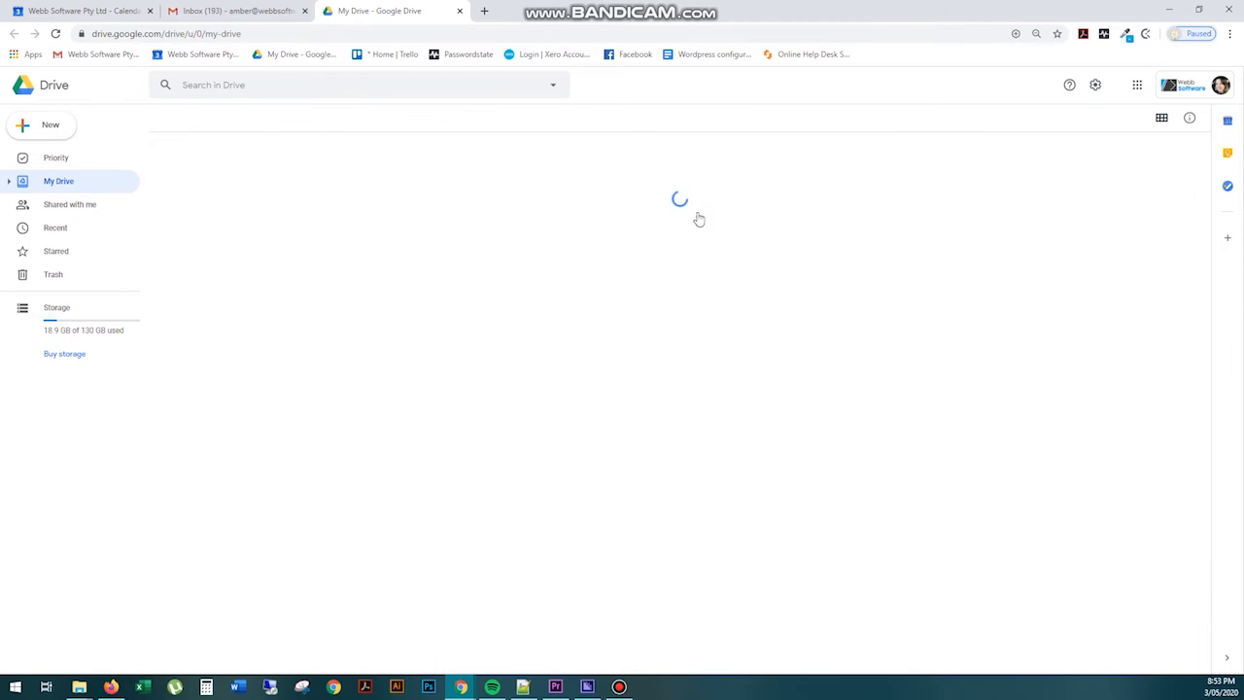
scroll(282, 338, down, 3)
scroll(281, 338, up, 3)
scroll(279, 335, down, 4)
scroll(279, 334, up, 4)
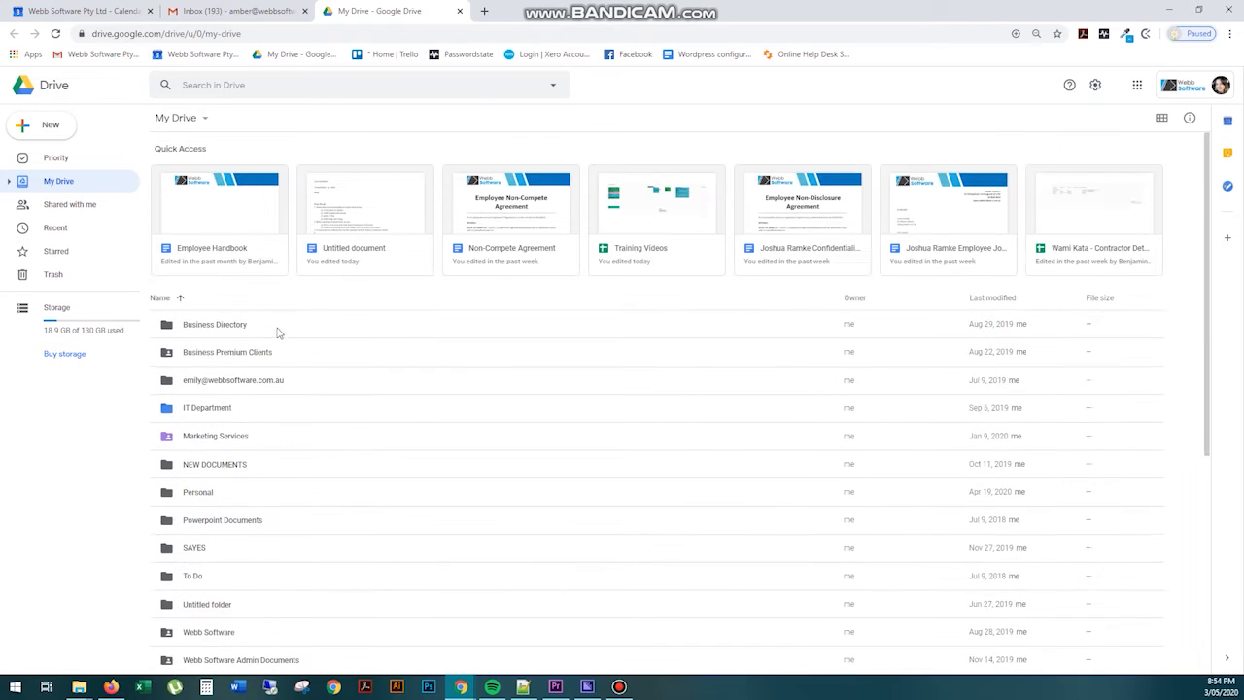
click(1162, 117)
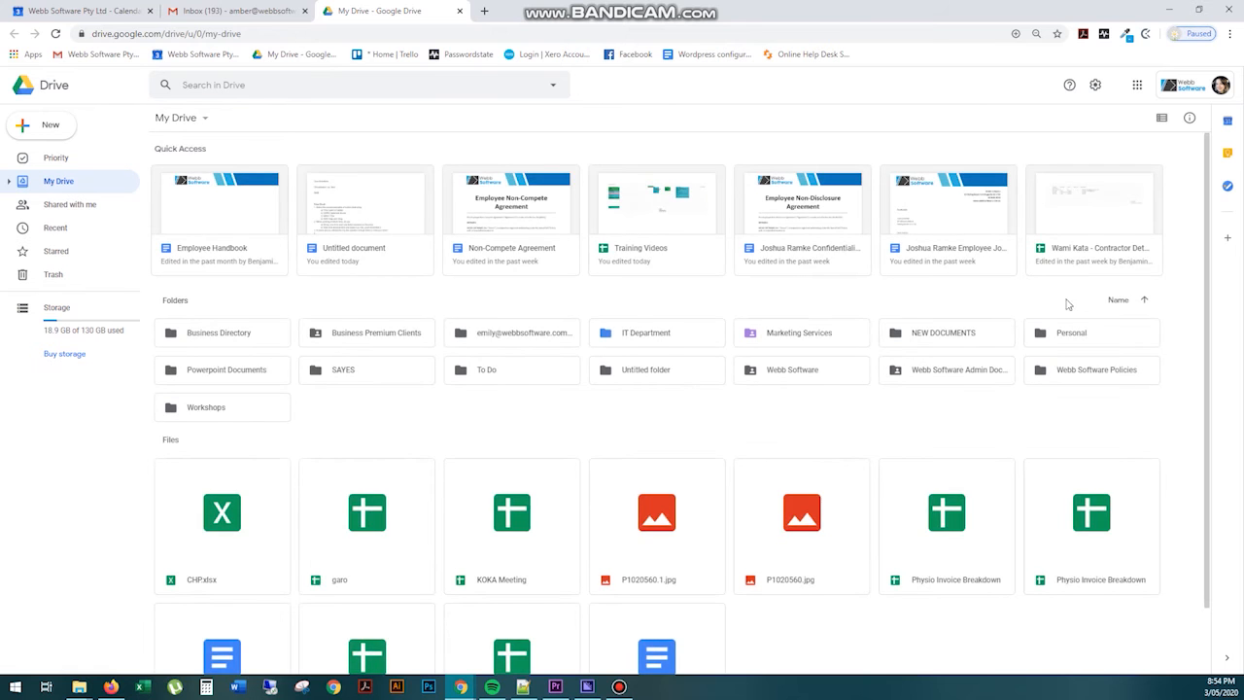
scroll(914, 399, down, 1)
scroll(914, 399, up, 2)
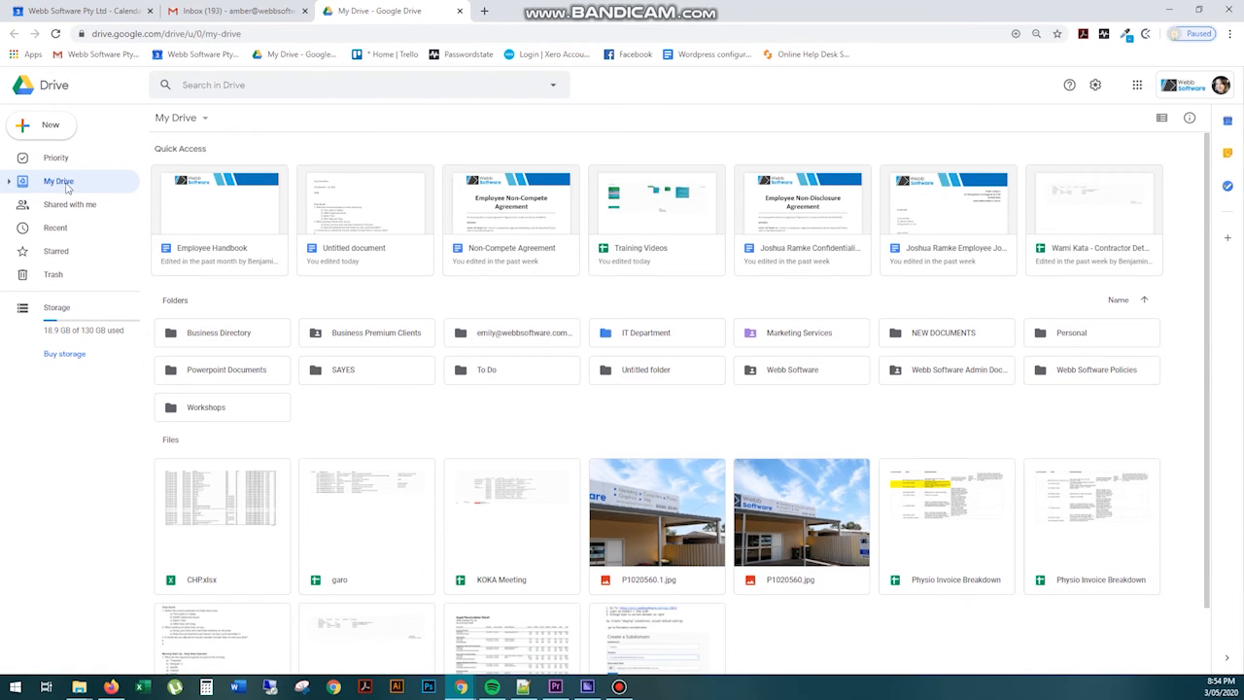
Expand the My Drive folder tree and look through the Shared with me, Recent and Starred files.
click(10, 181)
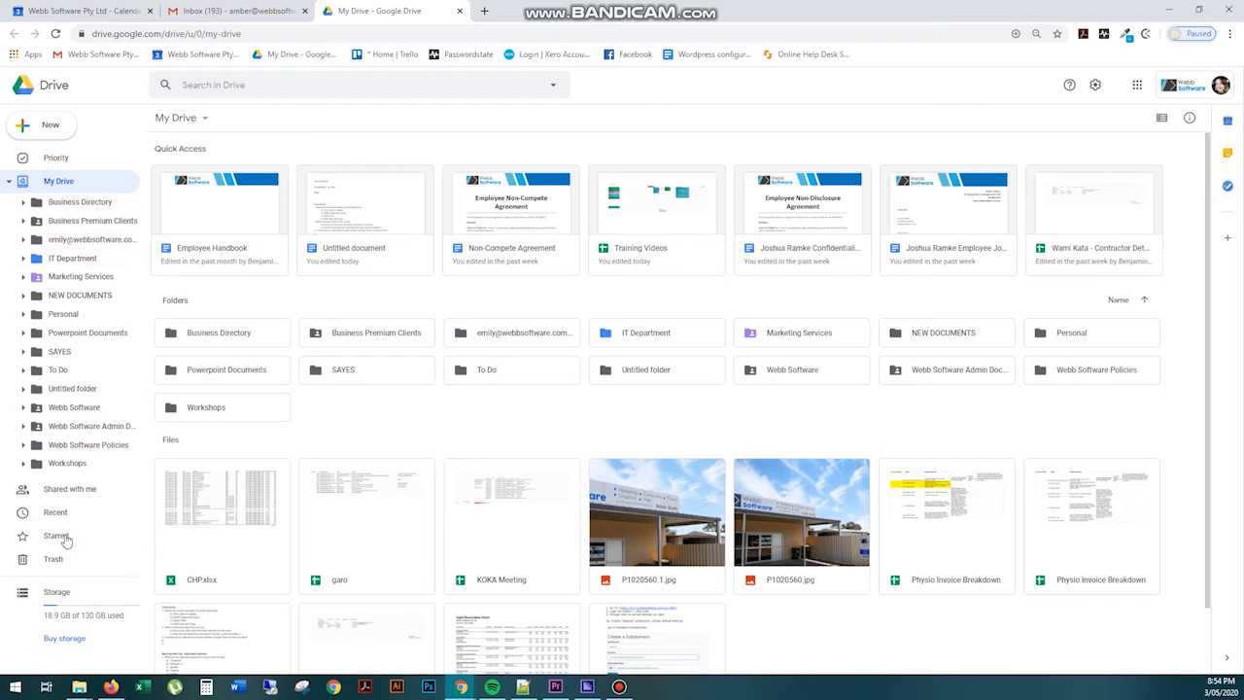
click(53, 494)
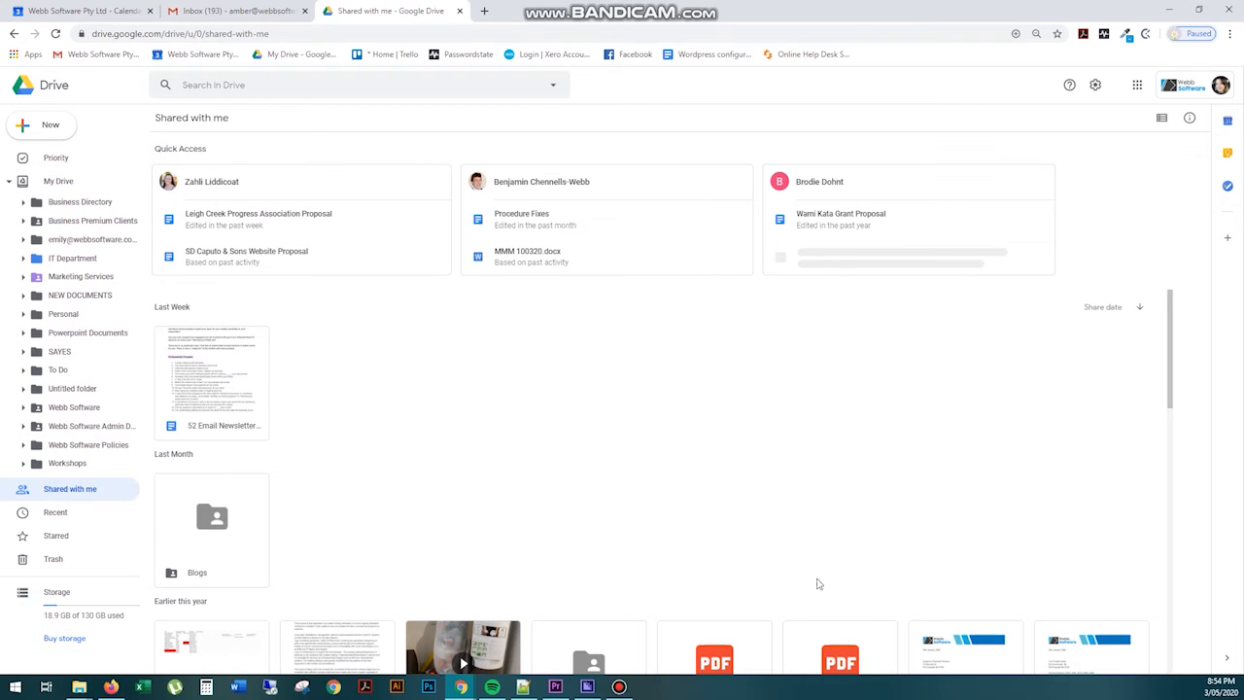
scroll(792, 319, down, 5)
scroll(788, 325, up, 5)
click(25, 513)
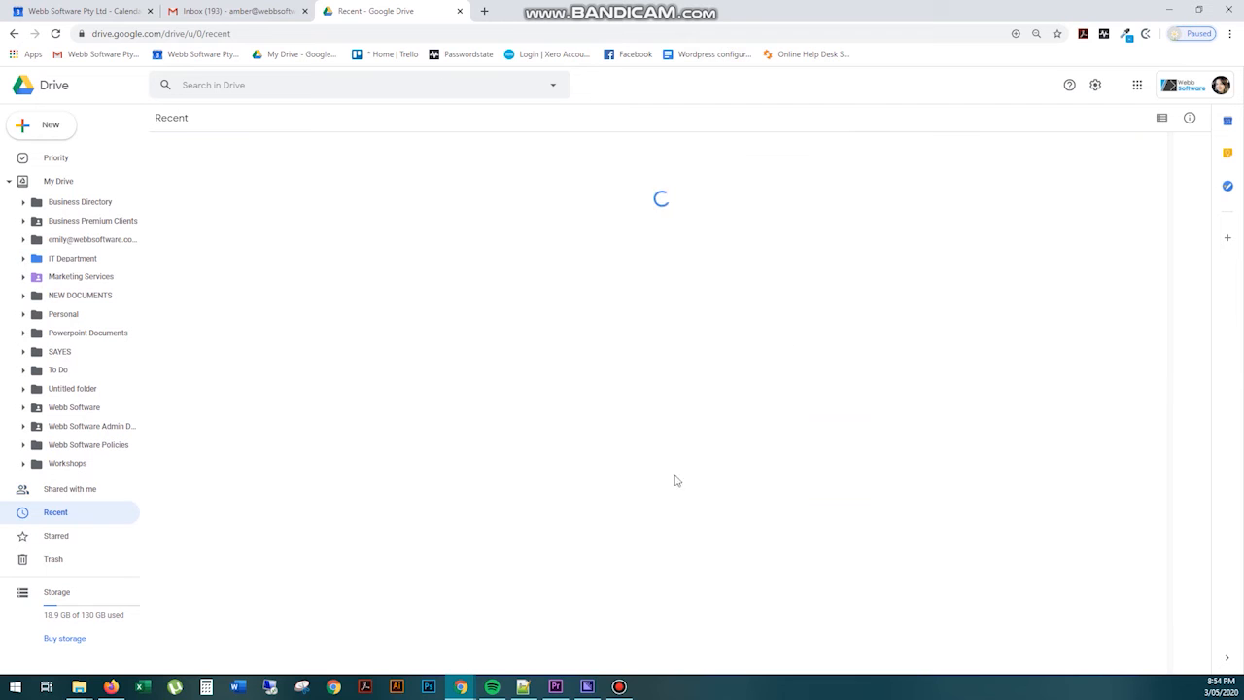
click(55, 537)
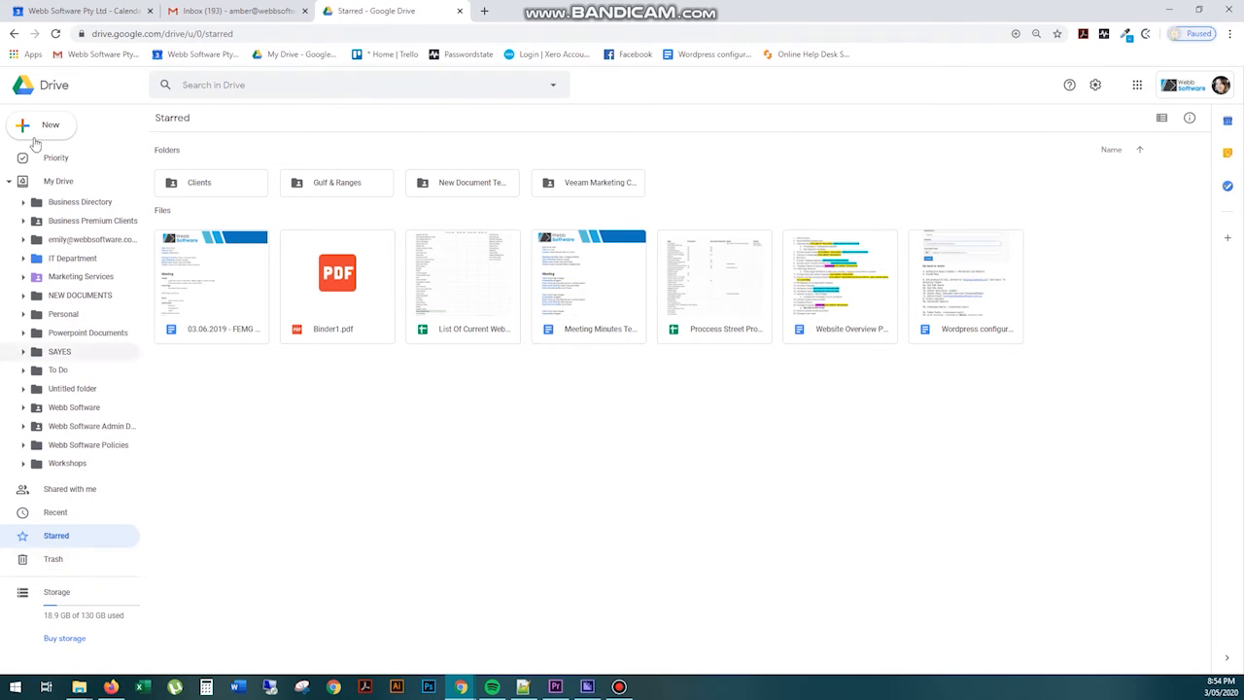
Return to My Drive and open the Webb Software folder.
click(43, 181)
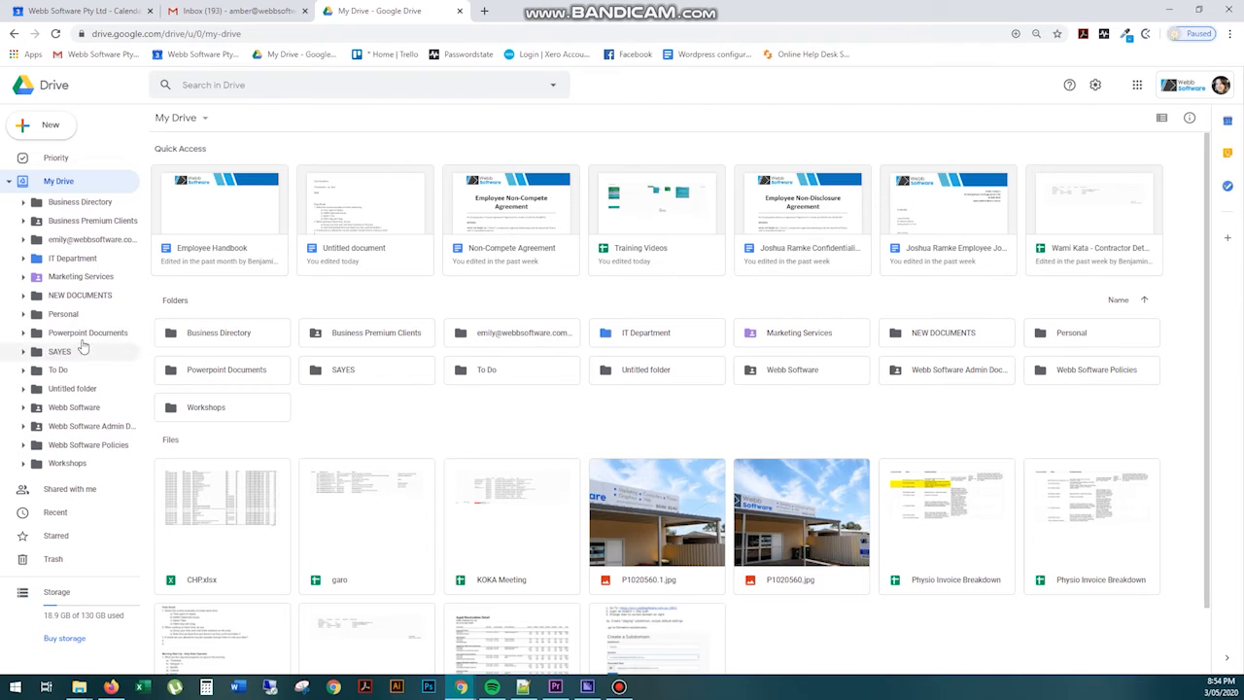
scroll(459, 477, down, 2)
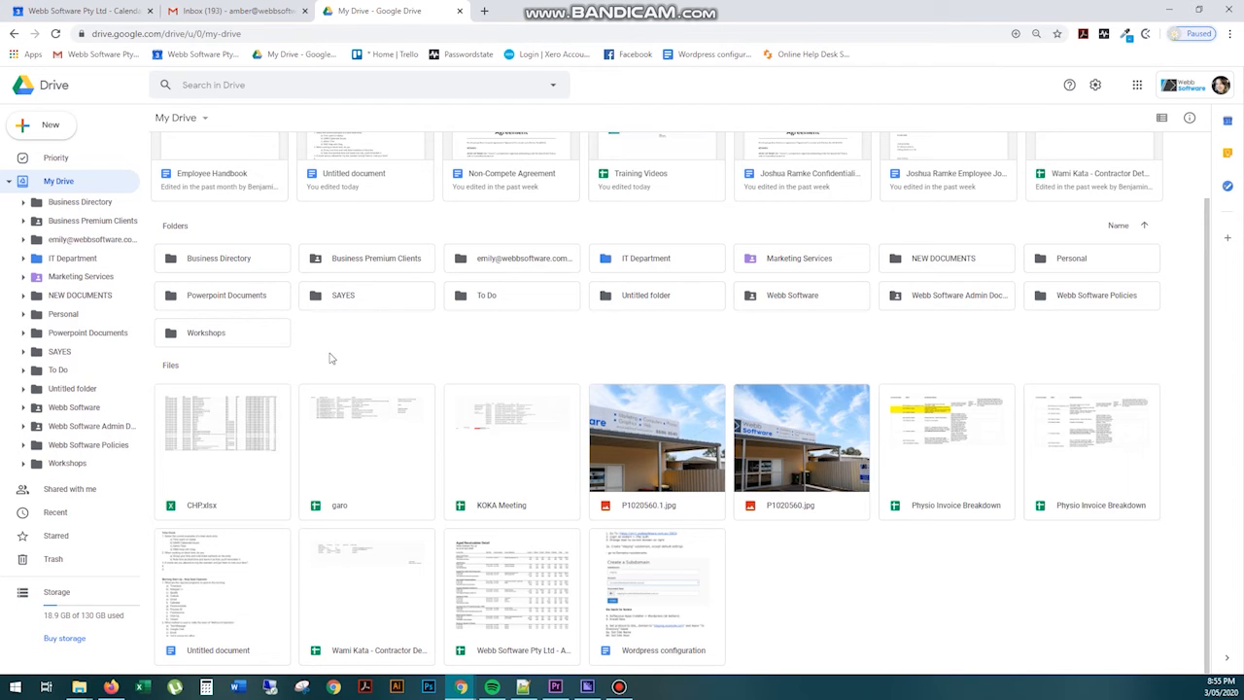
double_click(818, 303)
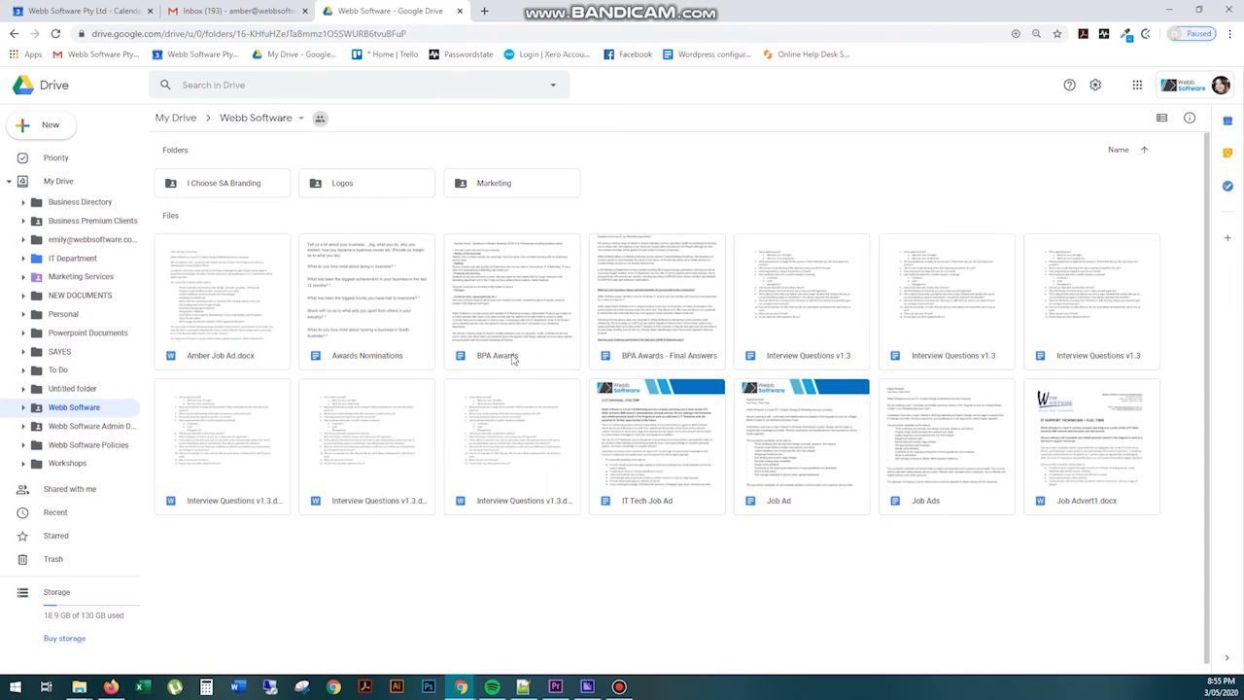
Create a blank Google Docs document in the Webb Software folder, accepting the folder's sharing permissions.
click(30, 122)
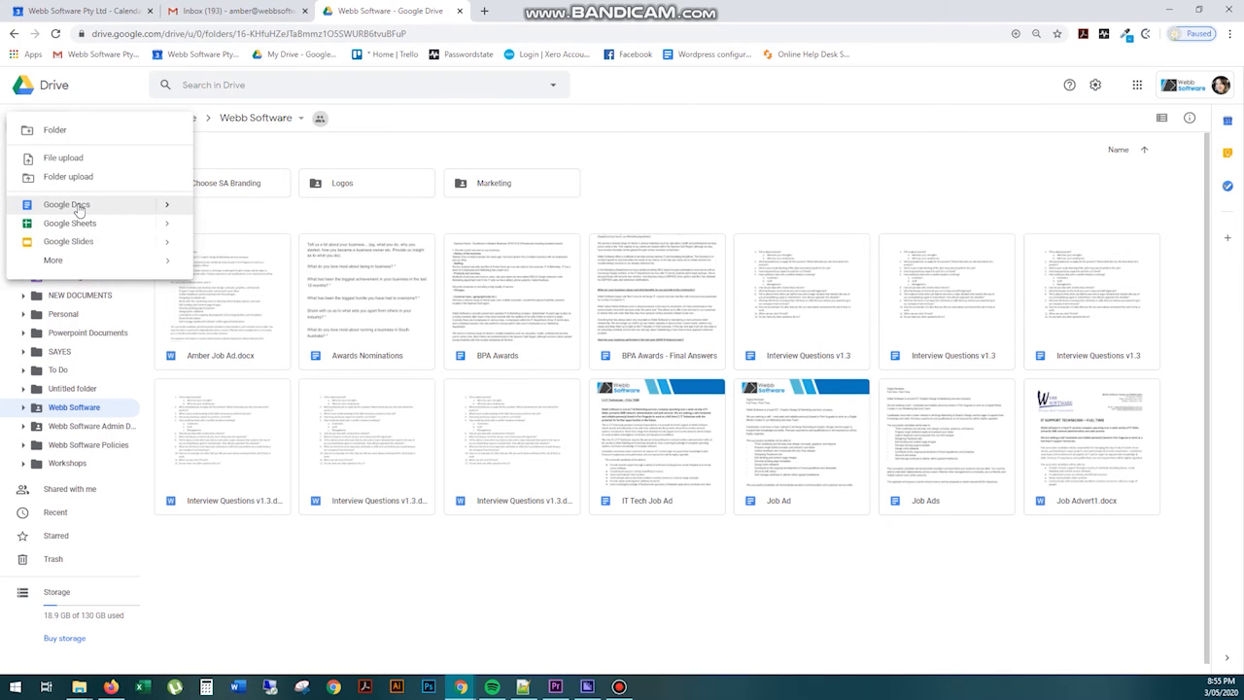
click(166, 204)
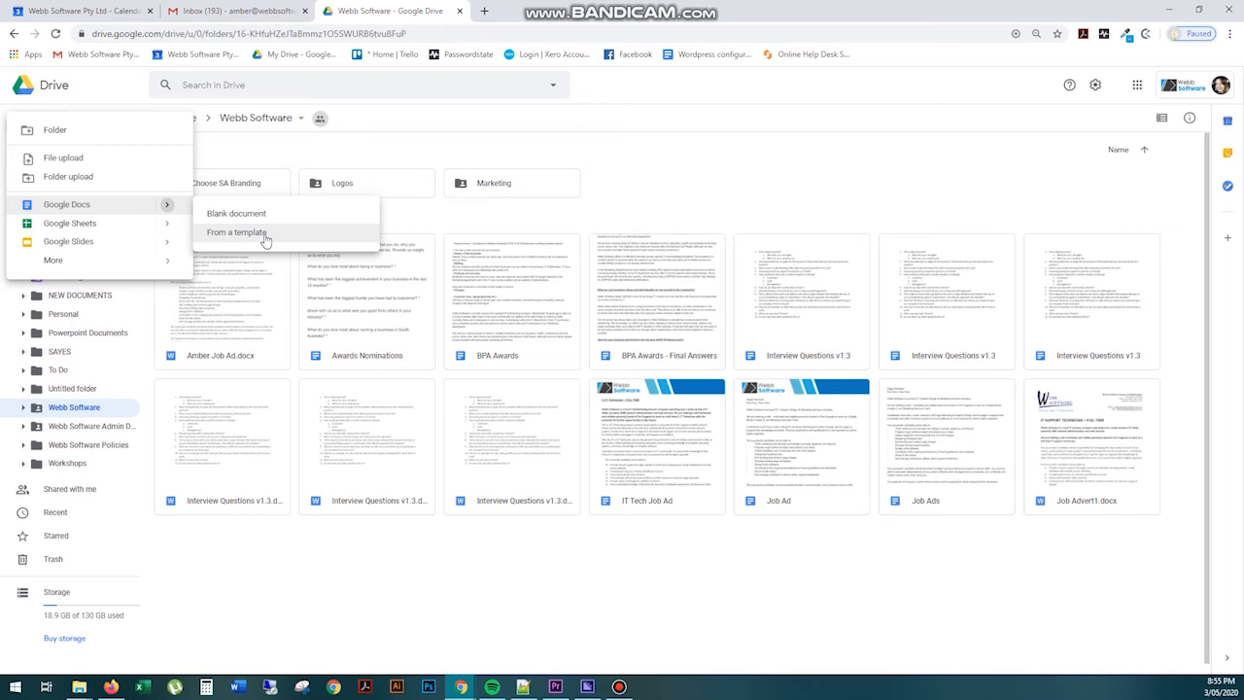
click(101, 210)
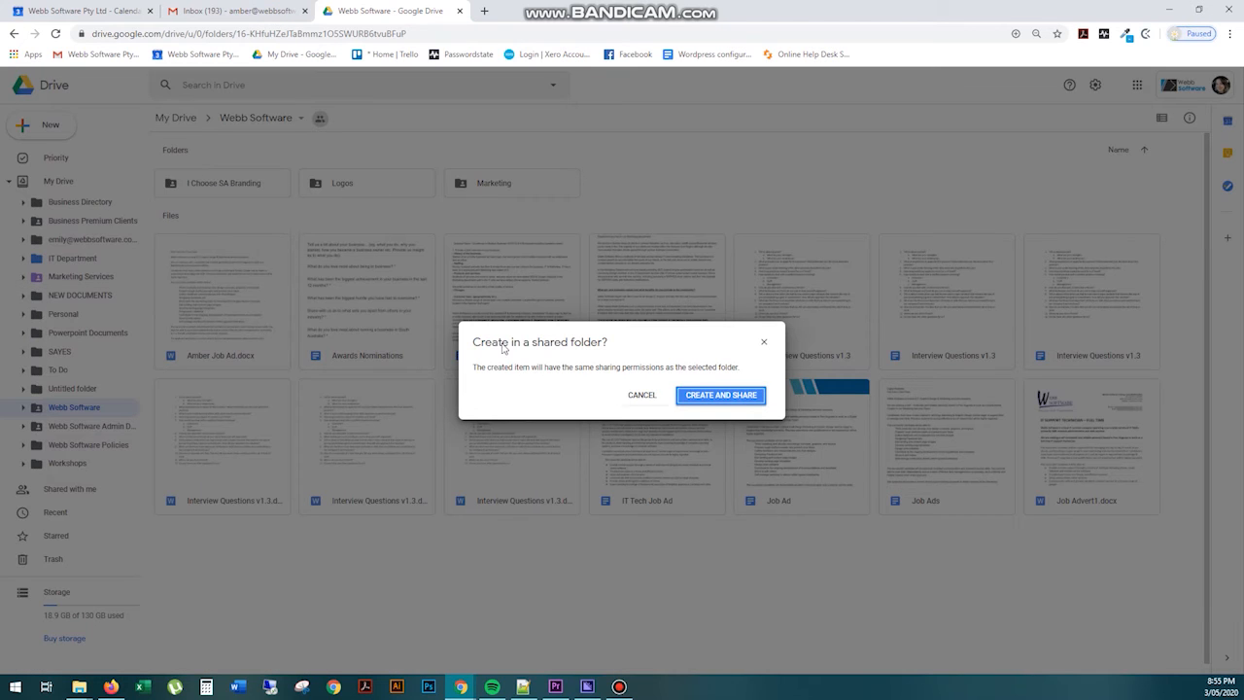
click(743, 395)
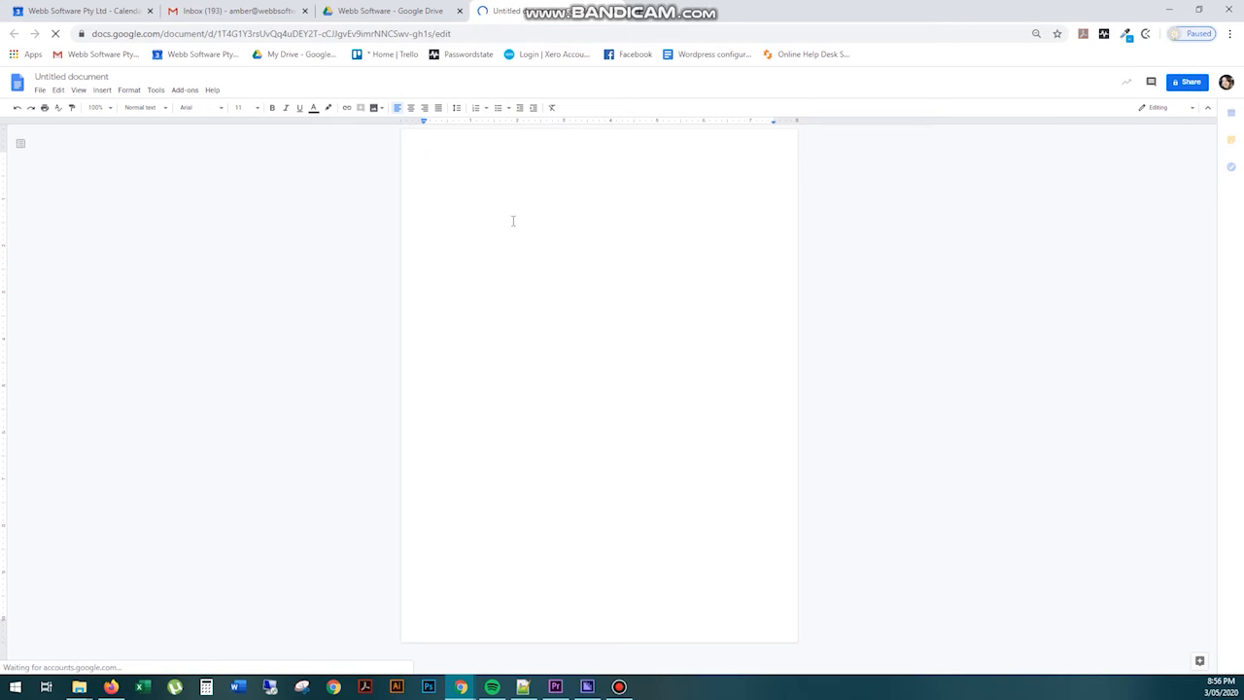
Enter "Dsfgfdsg dfg" as body text, title the document agfdsfgdf and close it.
text(Dsfgfdsg dfg)
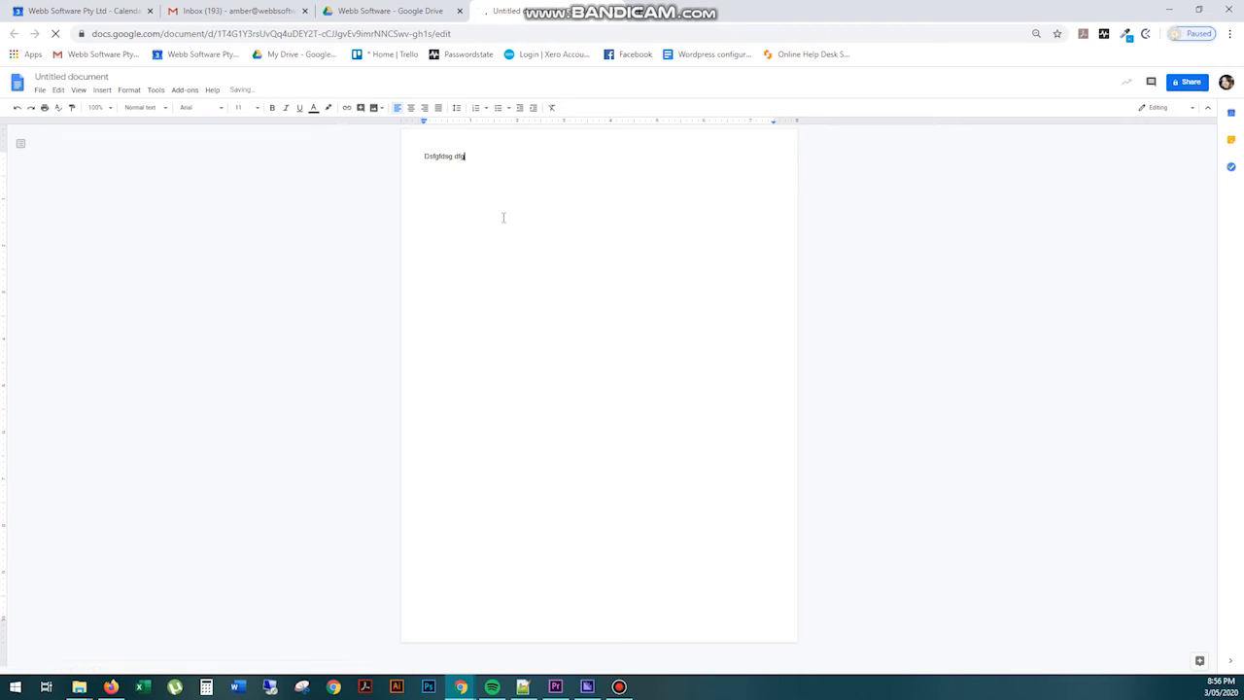
click(68, 75)
text(agfdsfgdf)
key(Return)
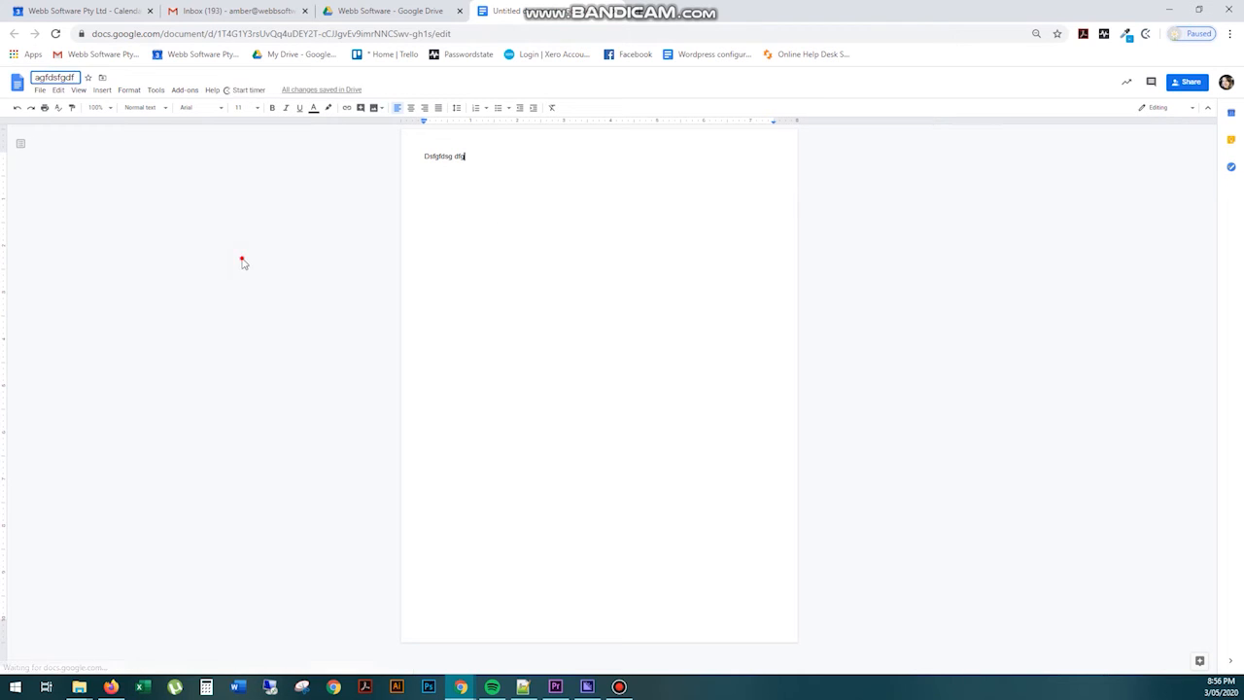
click(619, 12)
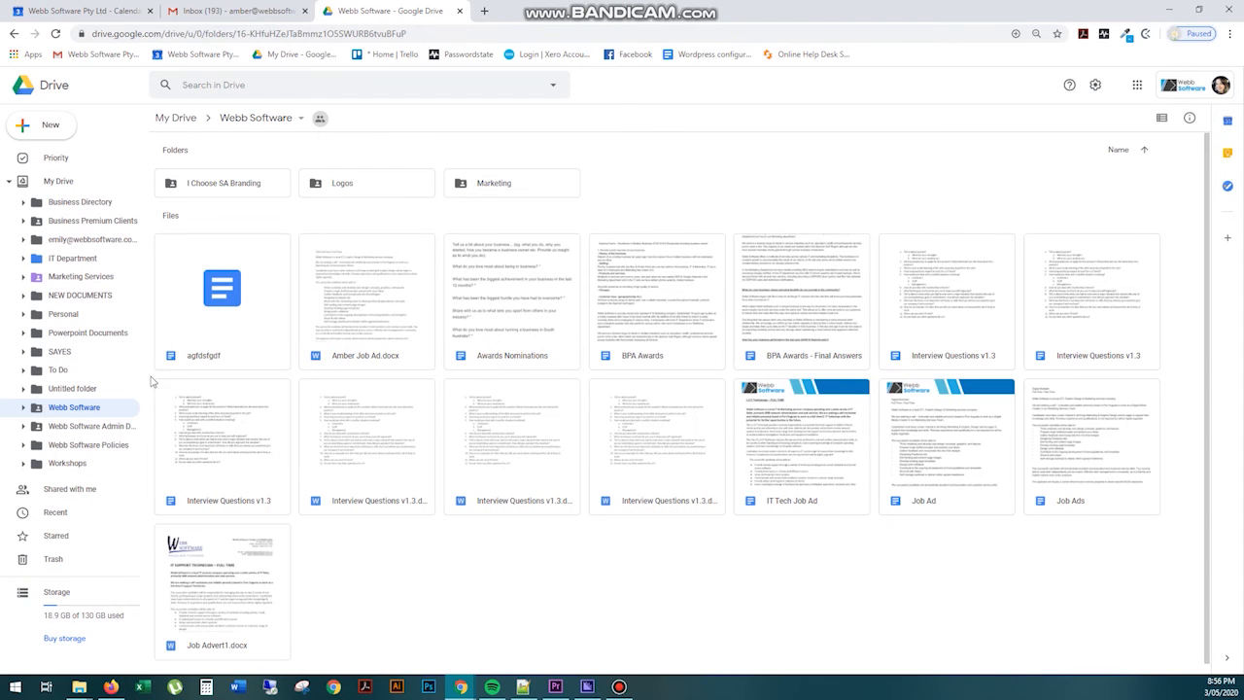
Open the sharing settings of the agfdsfgdf document and turn on its shareable link.
click(248, 300)
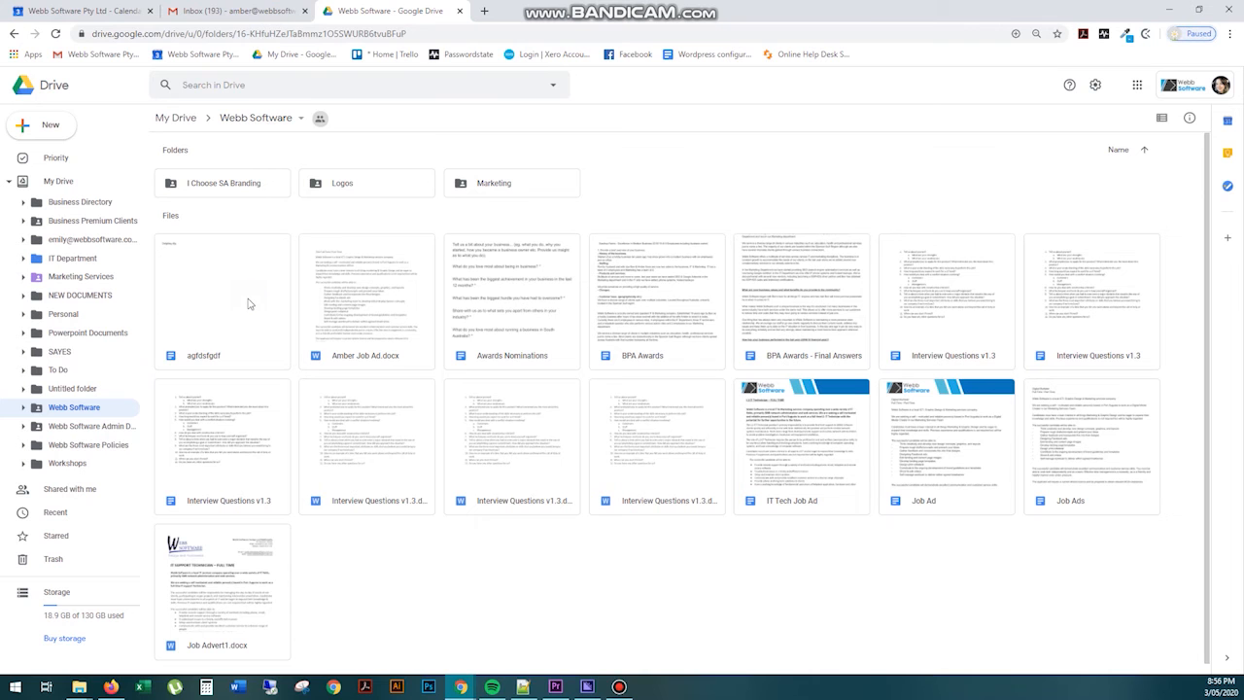
right_click(248, 303)
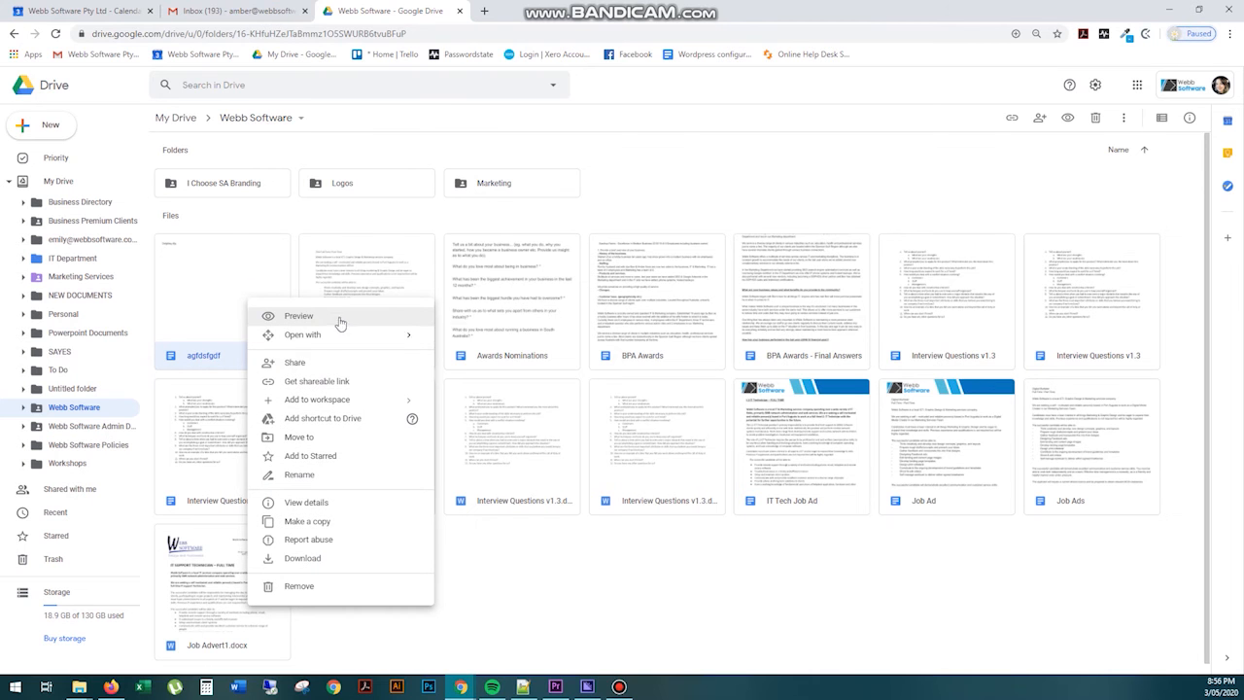
mouse_move(348, 336)
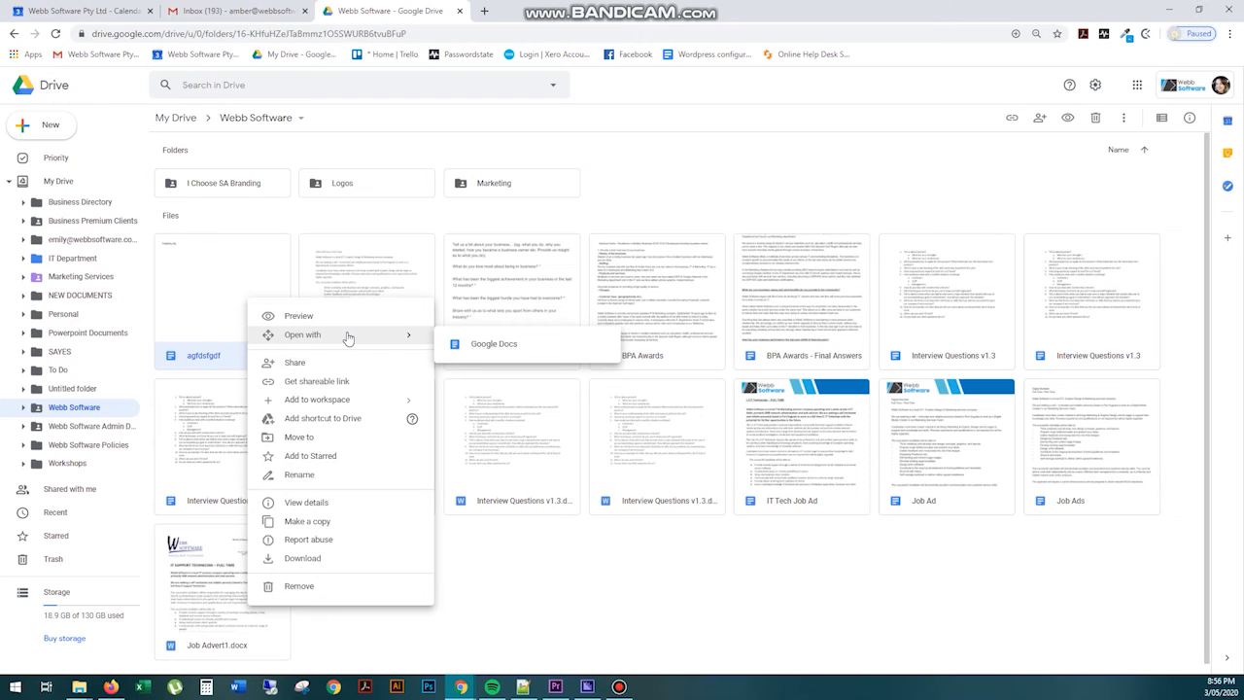
click(335, 365)
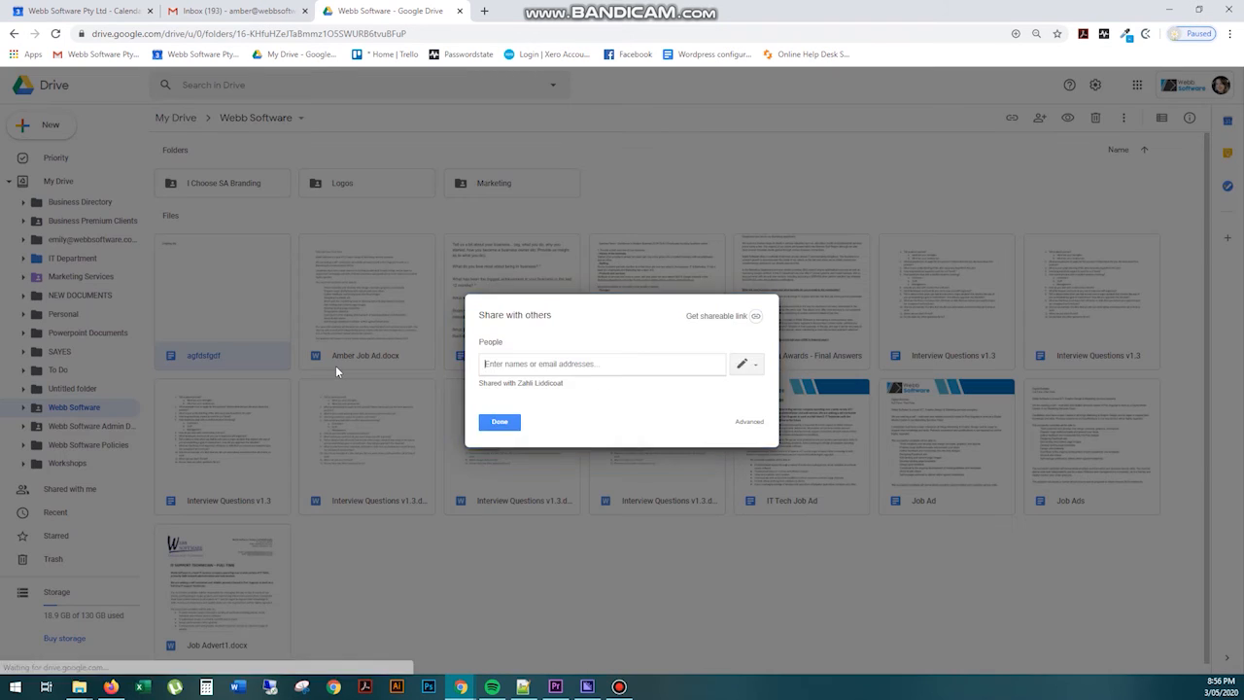
click(691, 317)
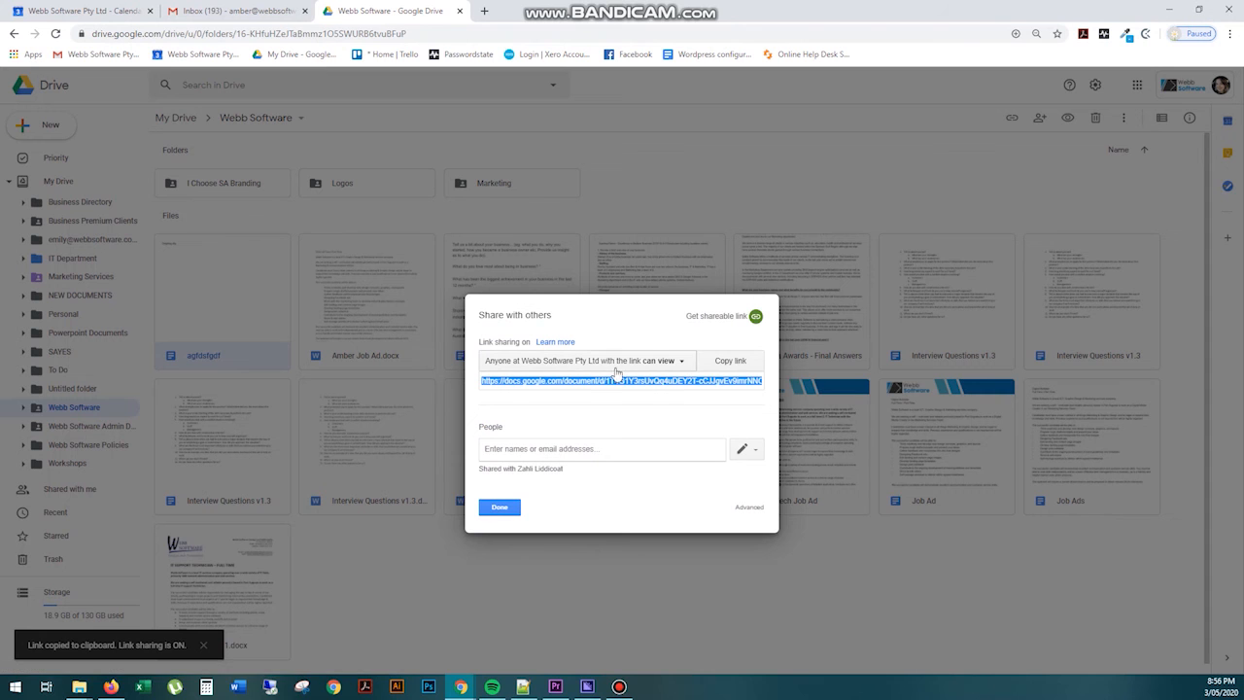
Try adding a colleague as an invitee in the document's sharing settings, and clear the entry.
click(598, 449)
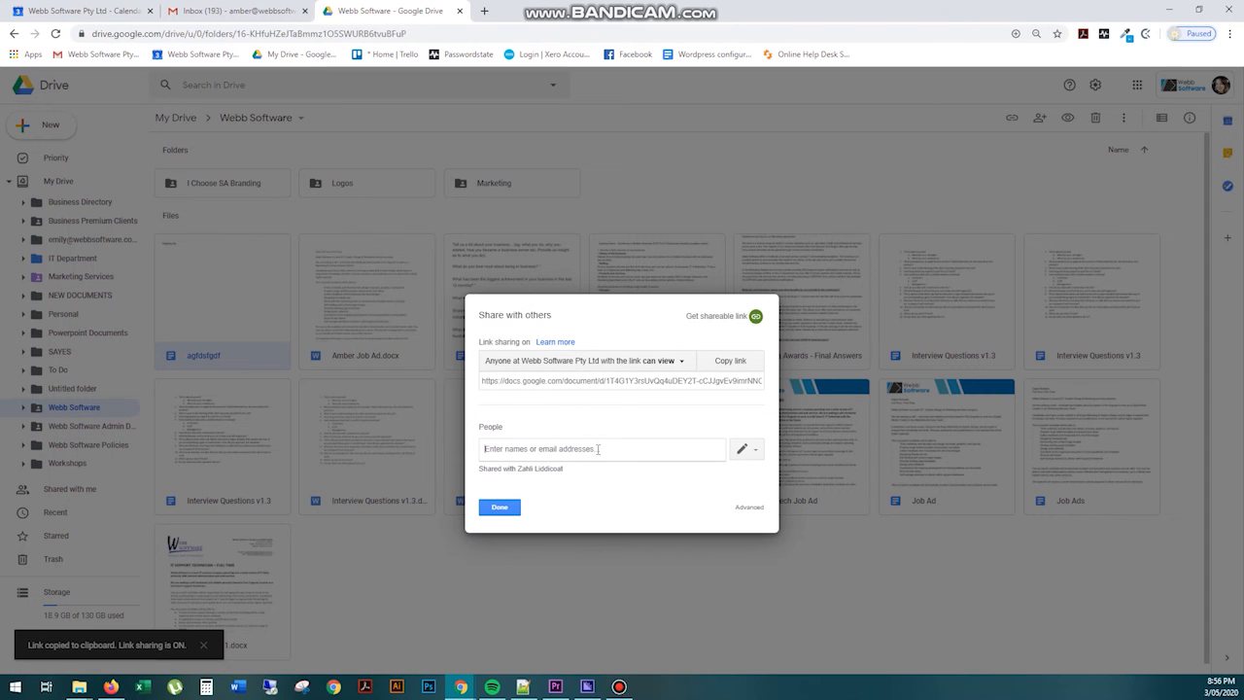
text(webb)
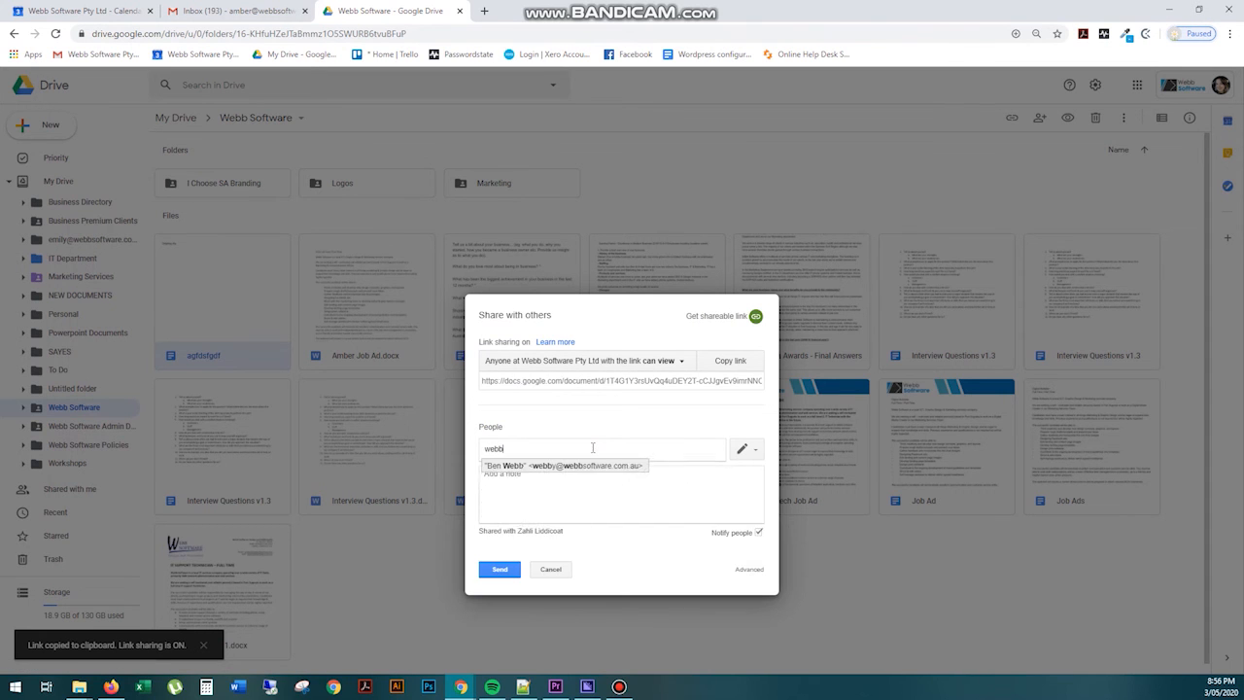
click(588, 466)
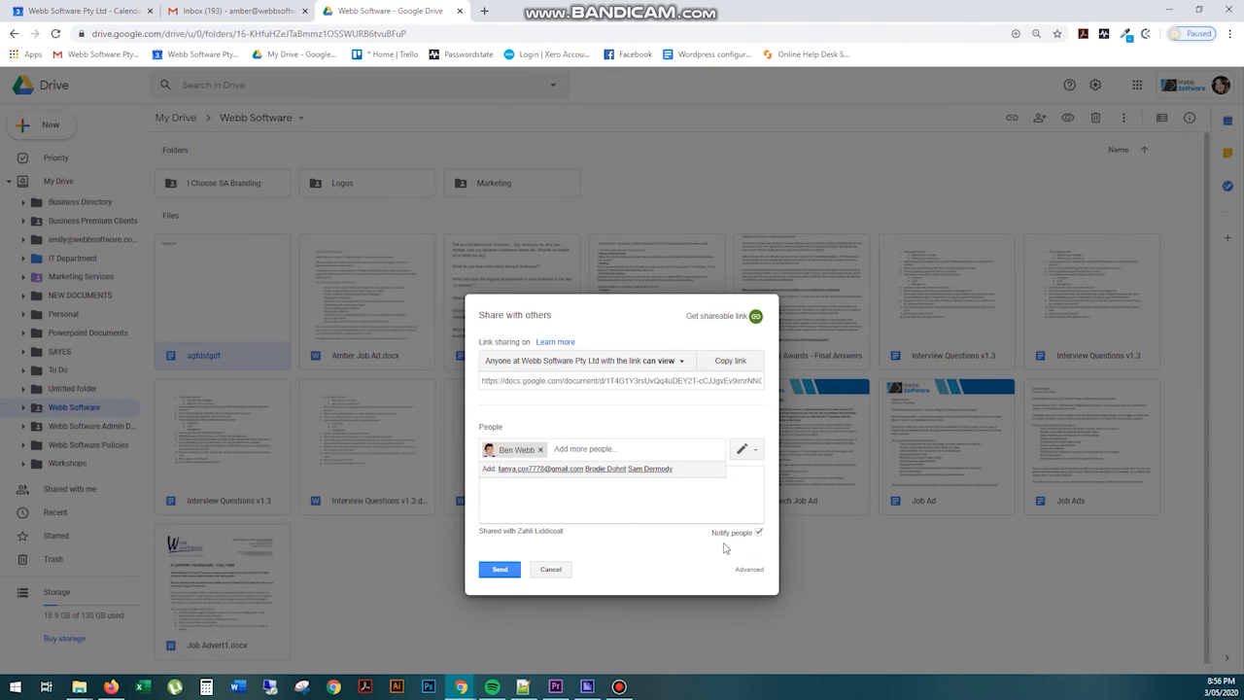
key(BackSpace)
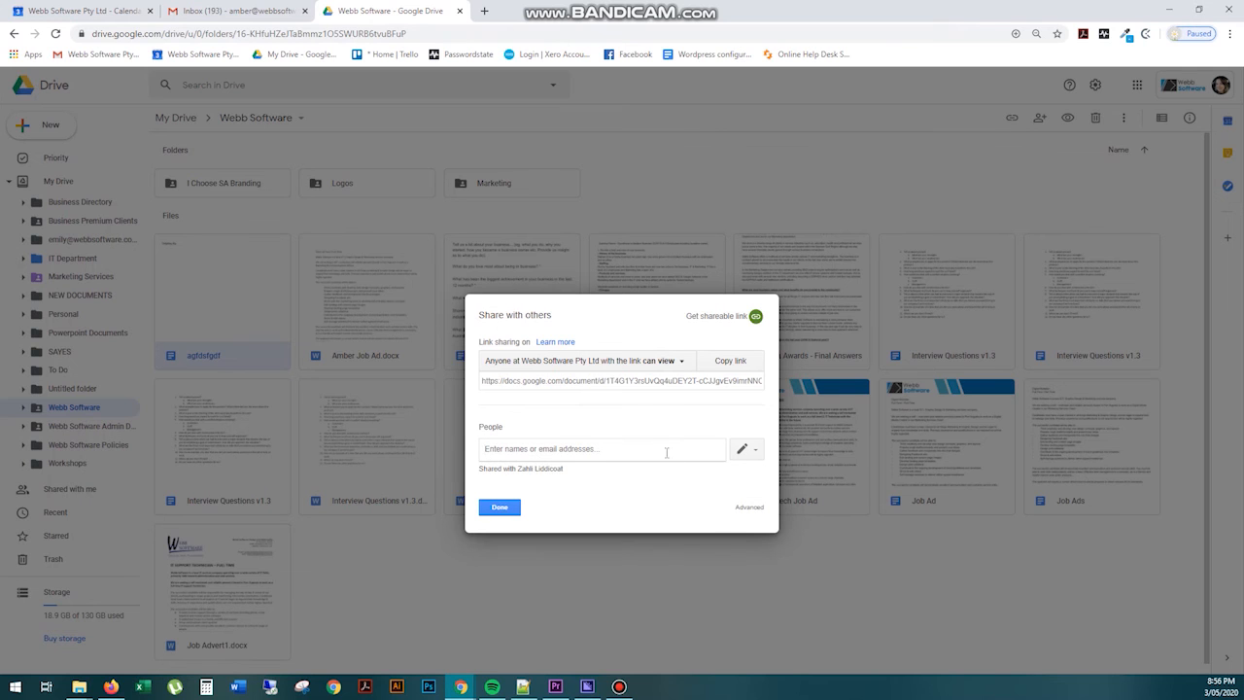
Set the document's link sharing to "On - Anyone with the link" with view access, and finish through the advanced sharing settings.
click(508, 383)
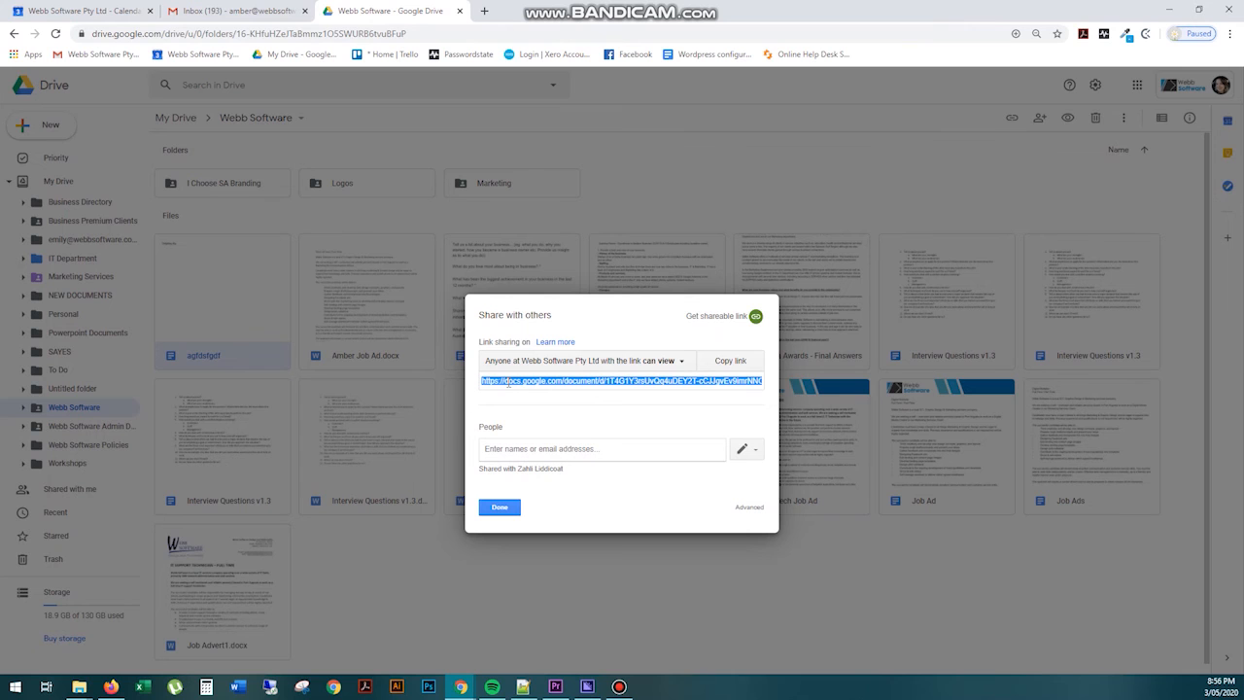
click(509, 370)
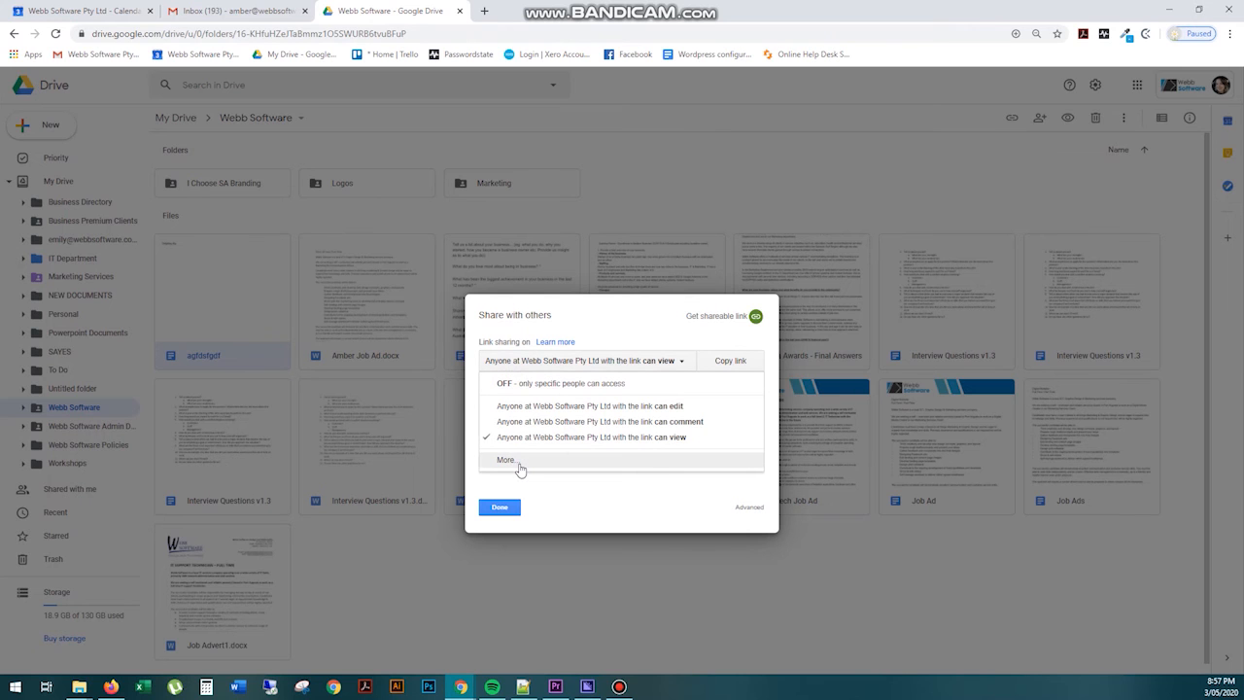
click(519, 468)
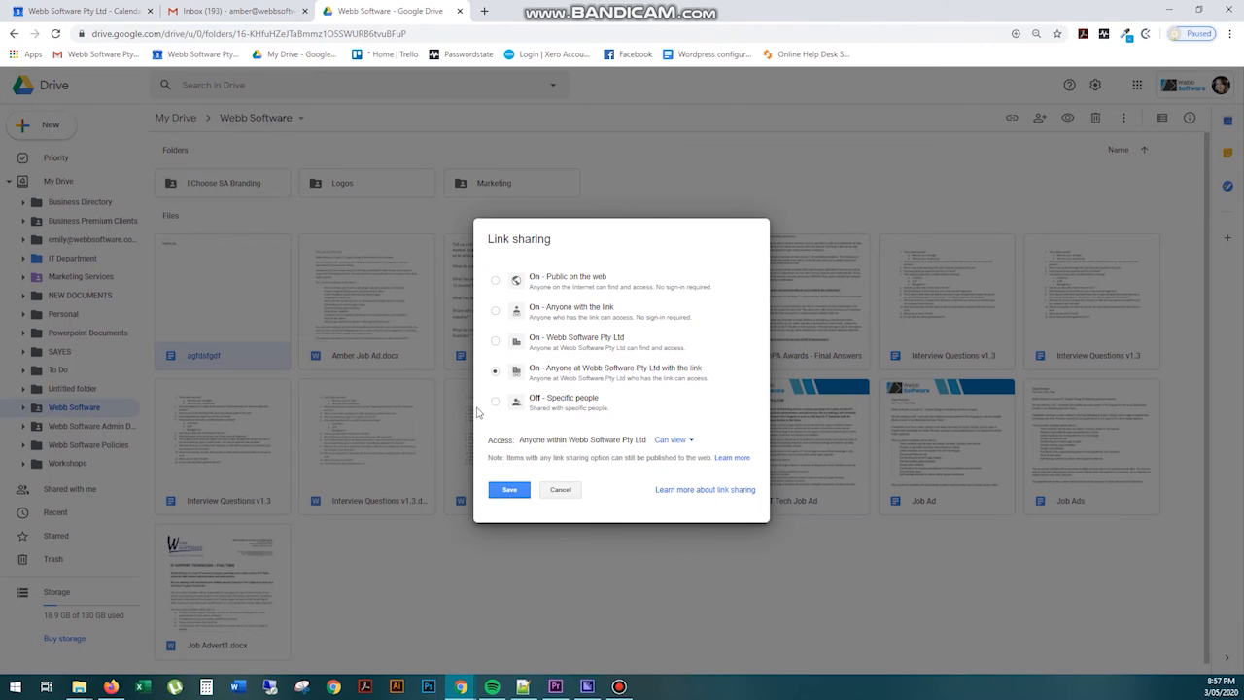
click(494, 312)
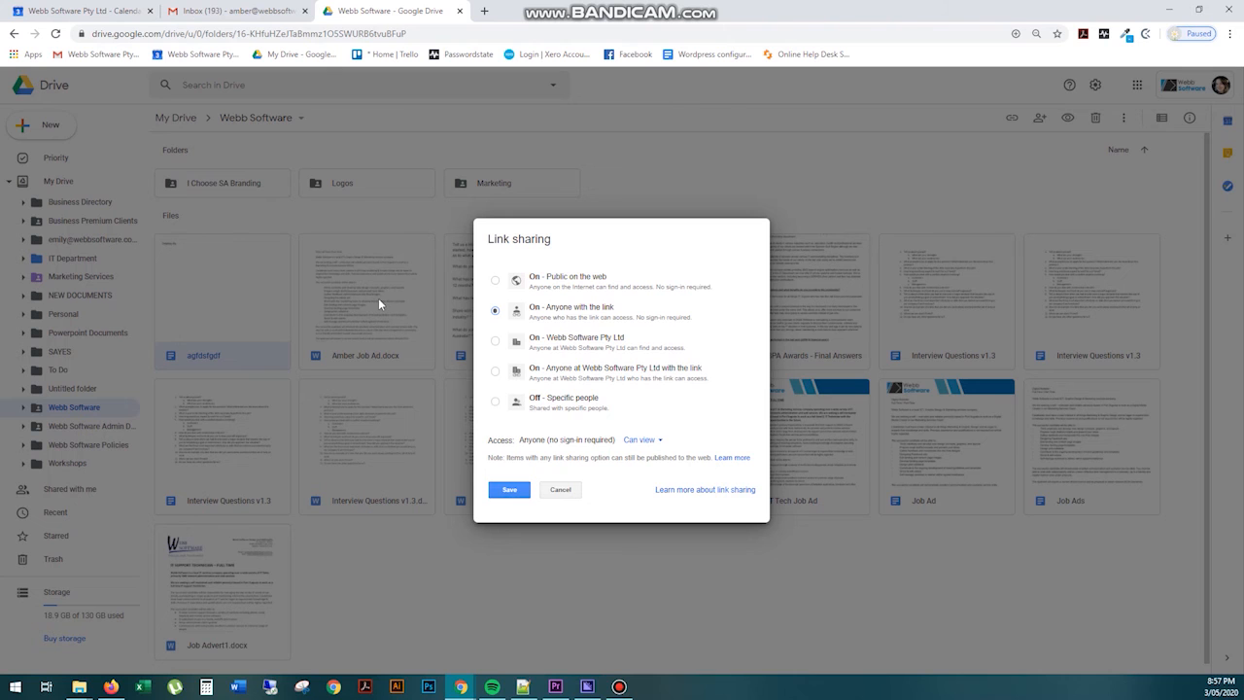
click(638, 442)
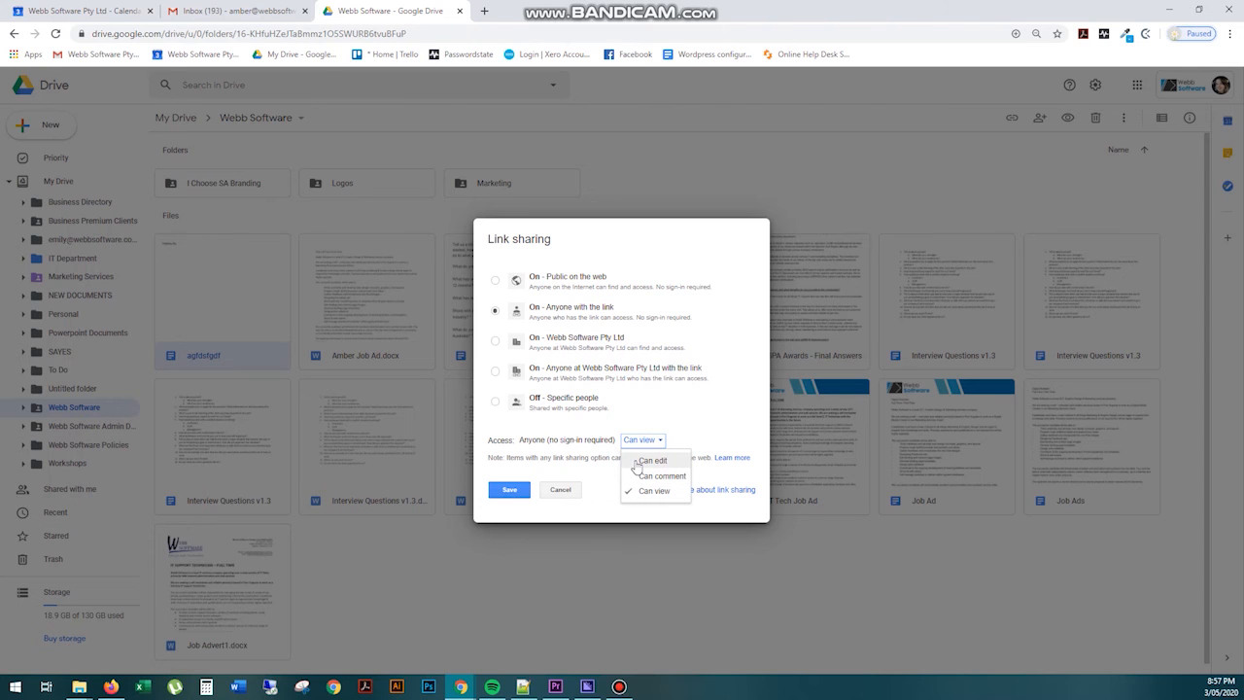
click(637, 409)
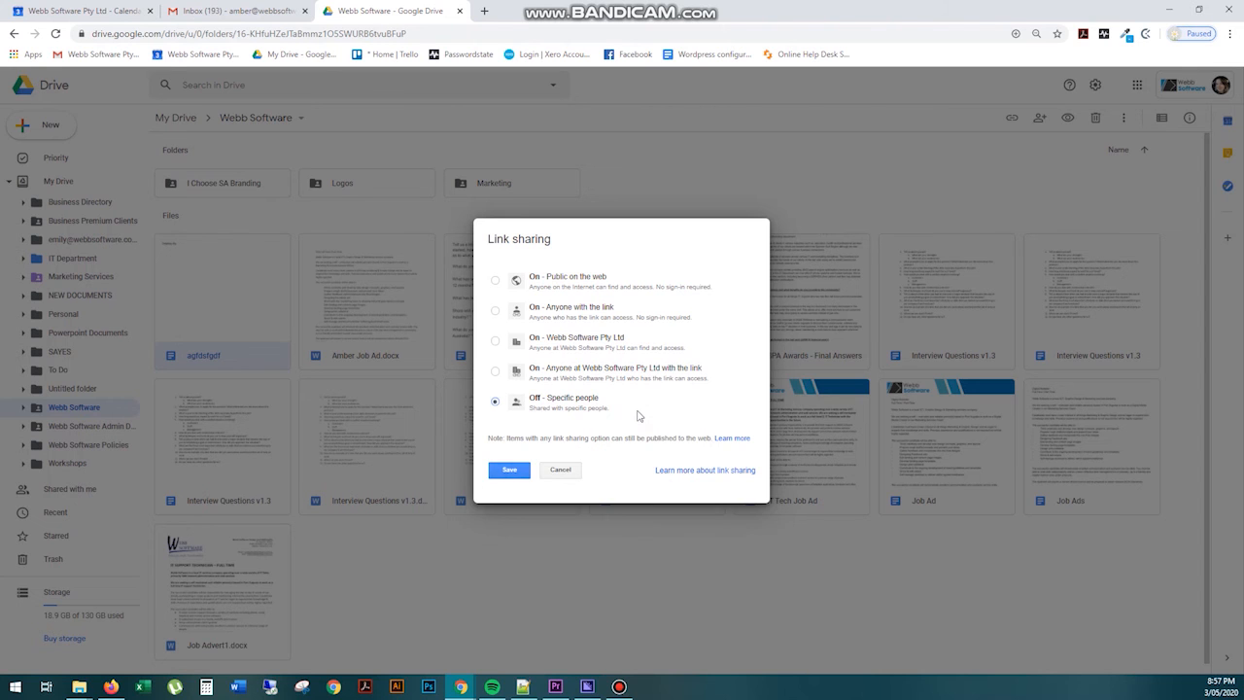
click(590, 311)
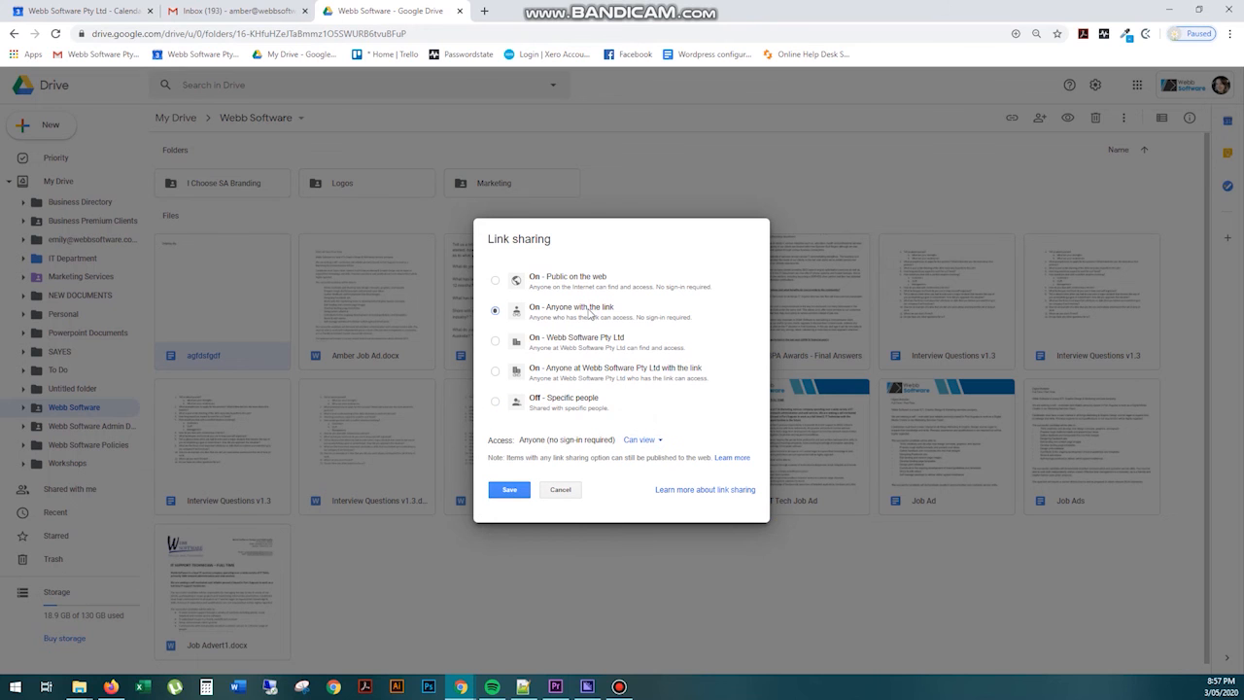
click(507, 491)
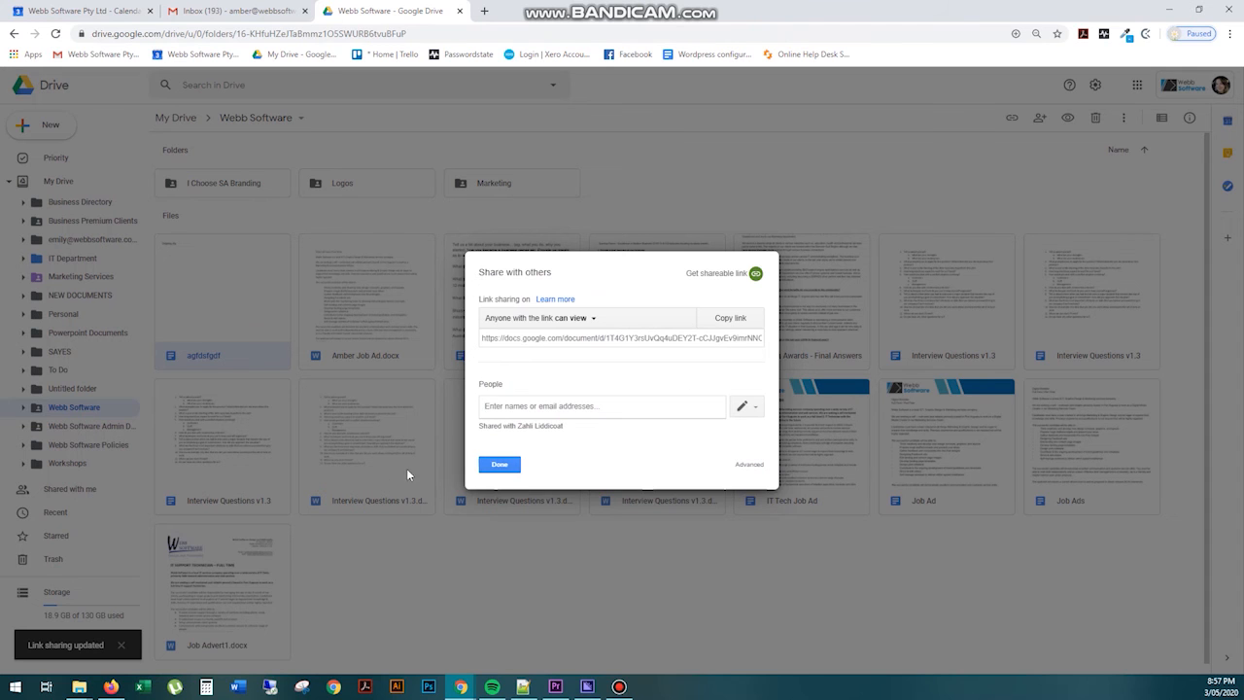
click(749, 464)
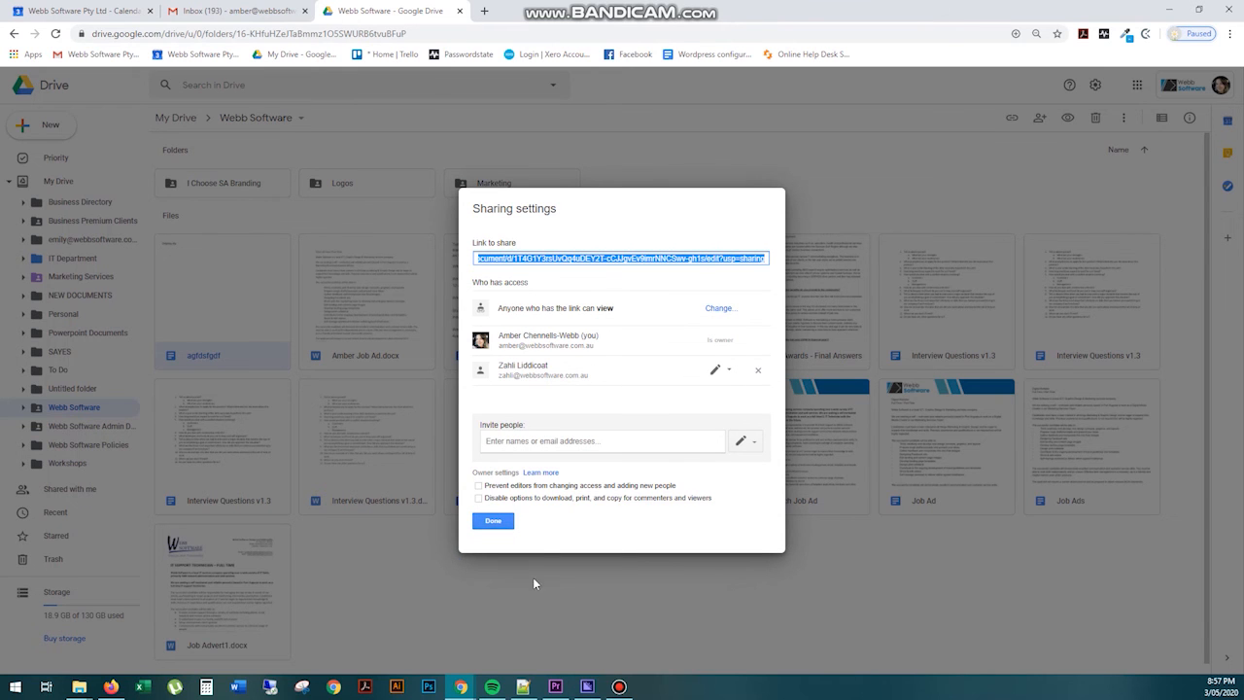
click(493, 523)
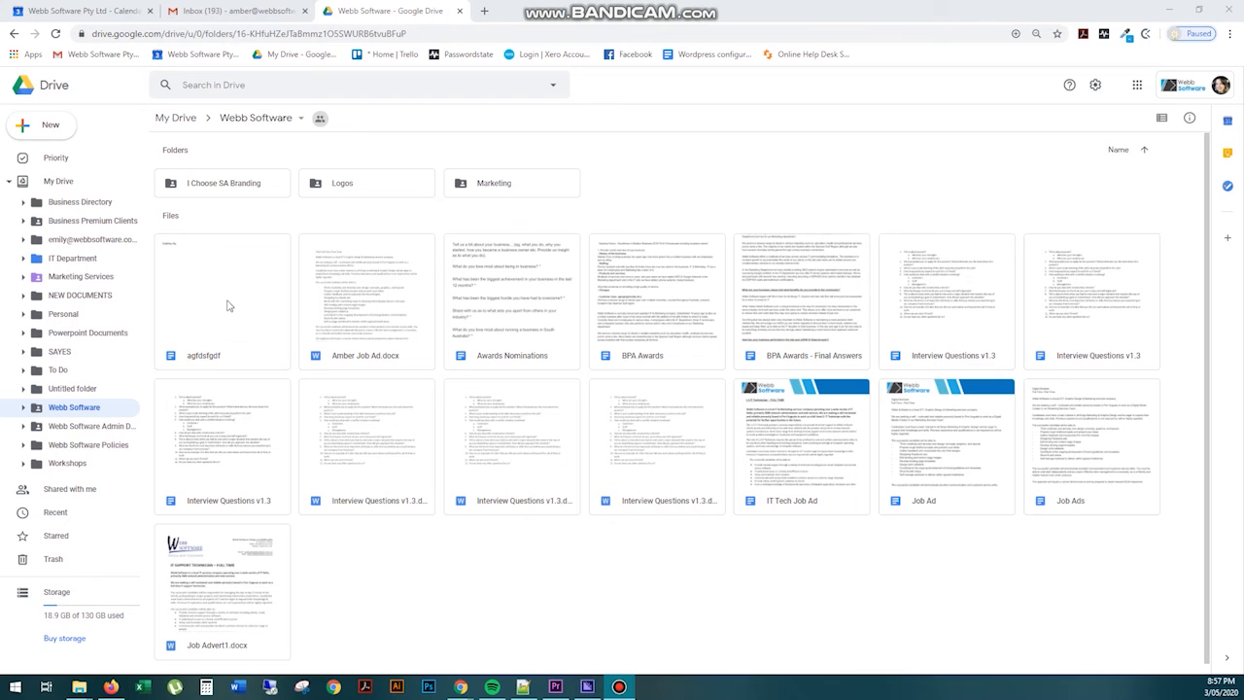
Open the agfdsfgdf document, try starting a comment on its first word, and close the document.
mouse_move(204, 290)
mouse_down()
mouse_move(39, 139)
mouse_move(68, 340)
mouse_move(90, 238)
mouse_move(206, 302)
mouse_up()
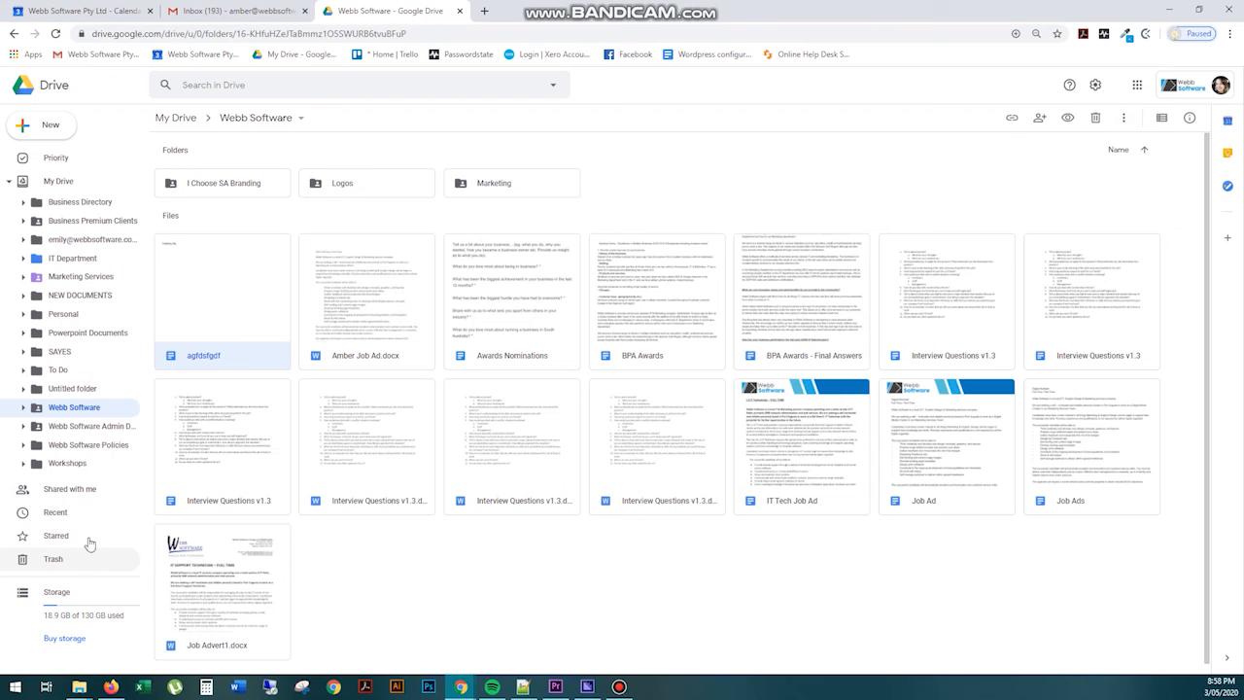
double_click(279, 310)
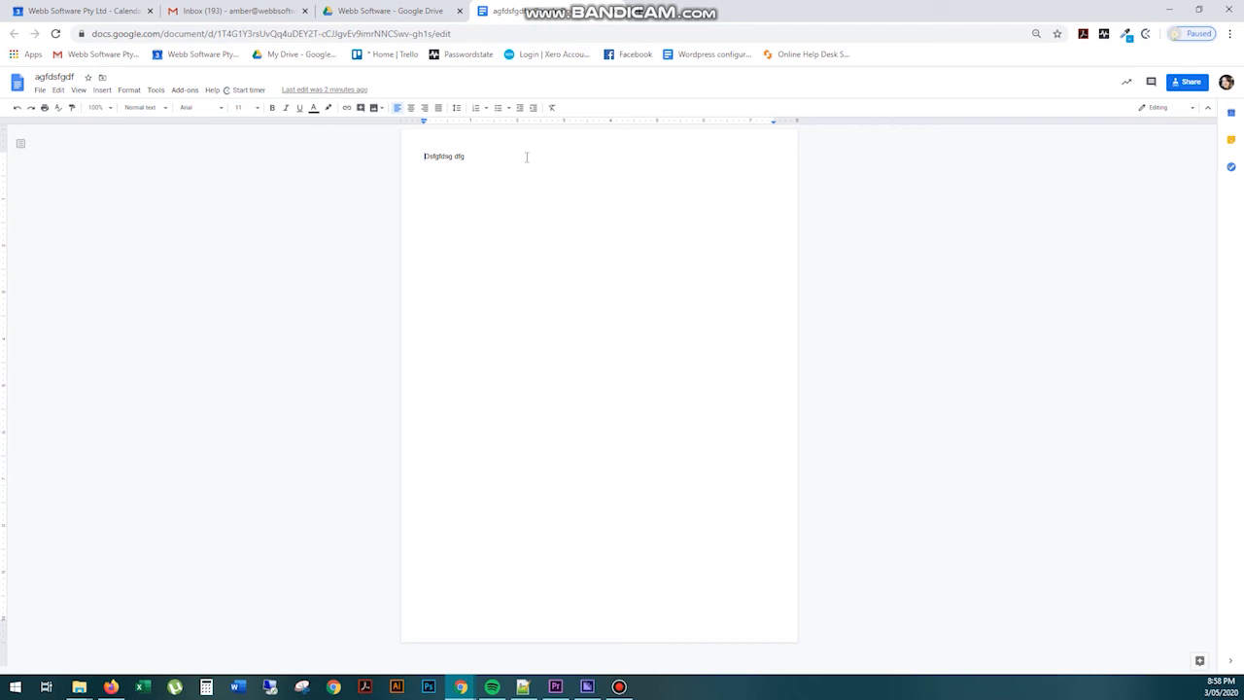
click(1151, 83)
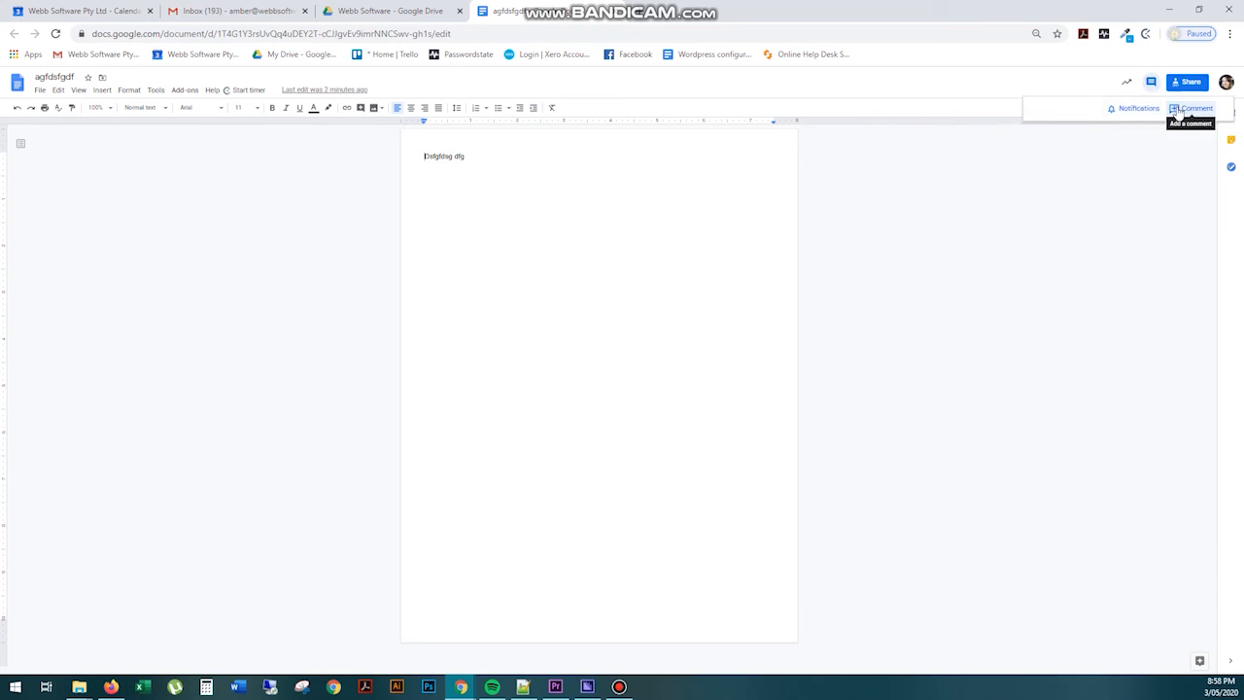
click(1176, 109)
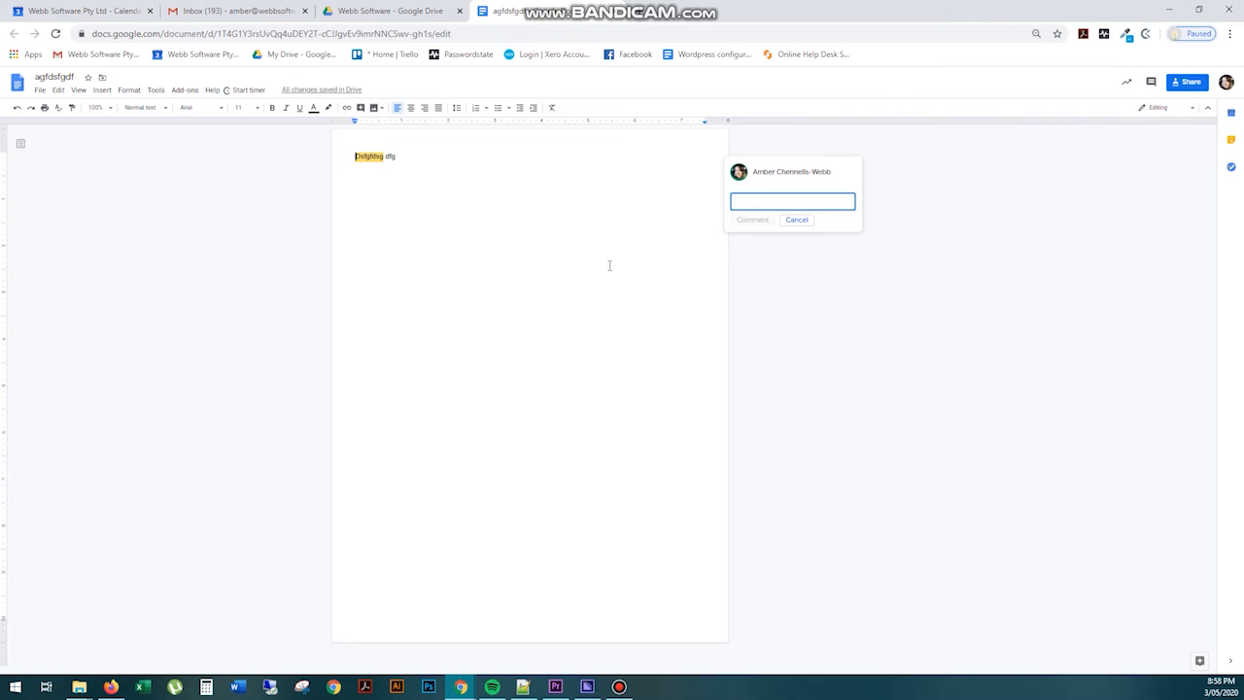
click(795, 222)
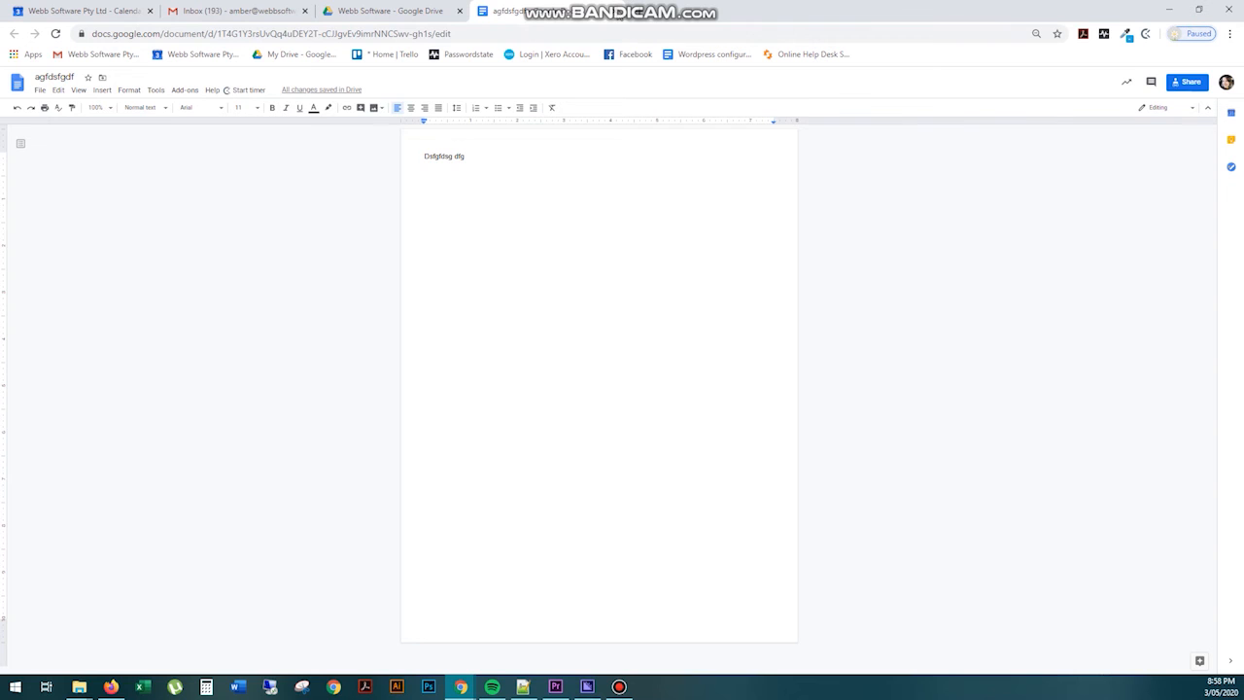
click(620, 12)
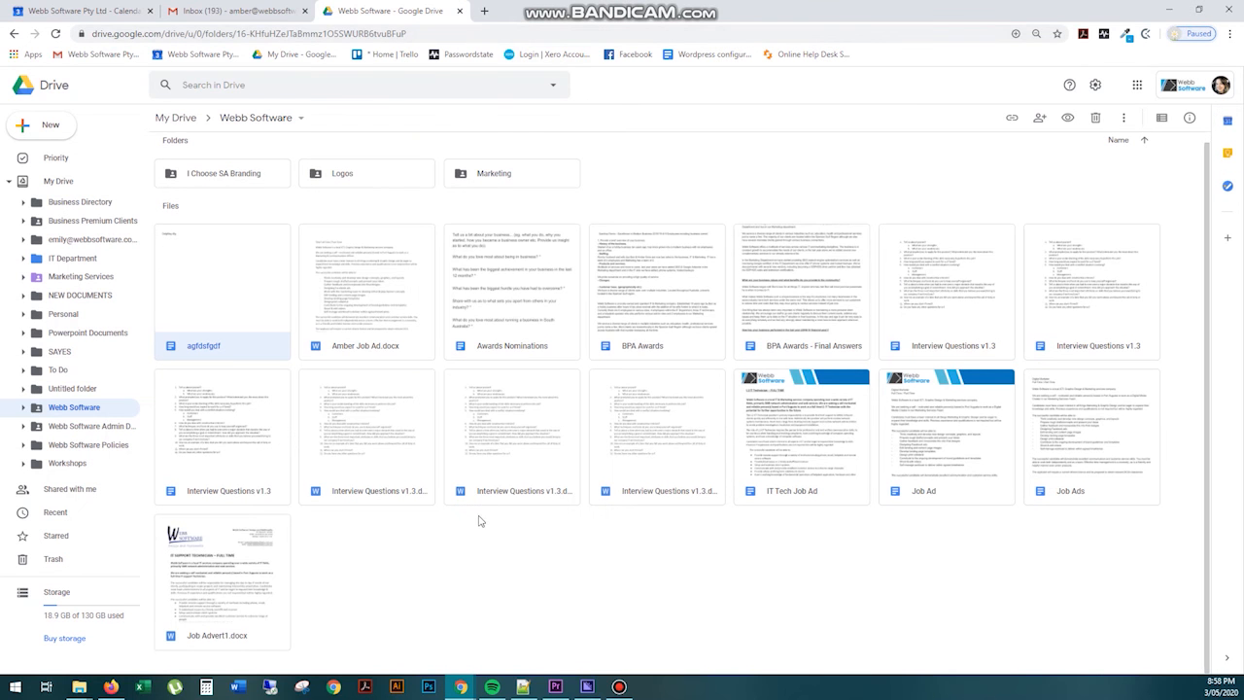
Make a copy of the agfdsfgdf document, and remove both the copy and the original from the Webb Software folder.
right_click(231, 317)
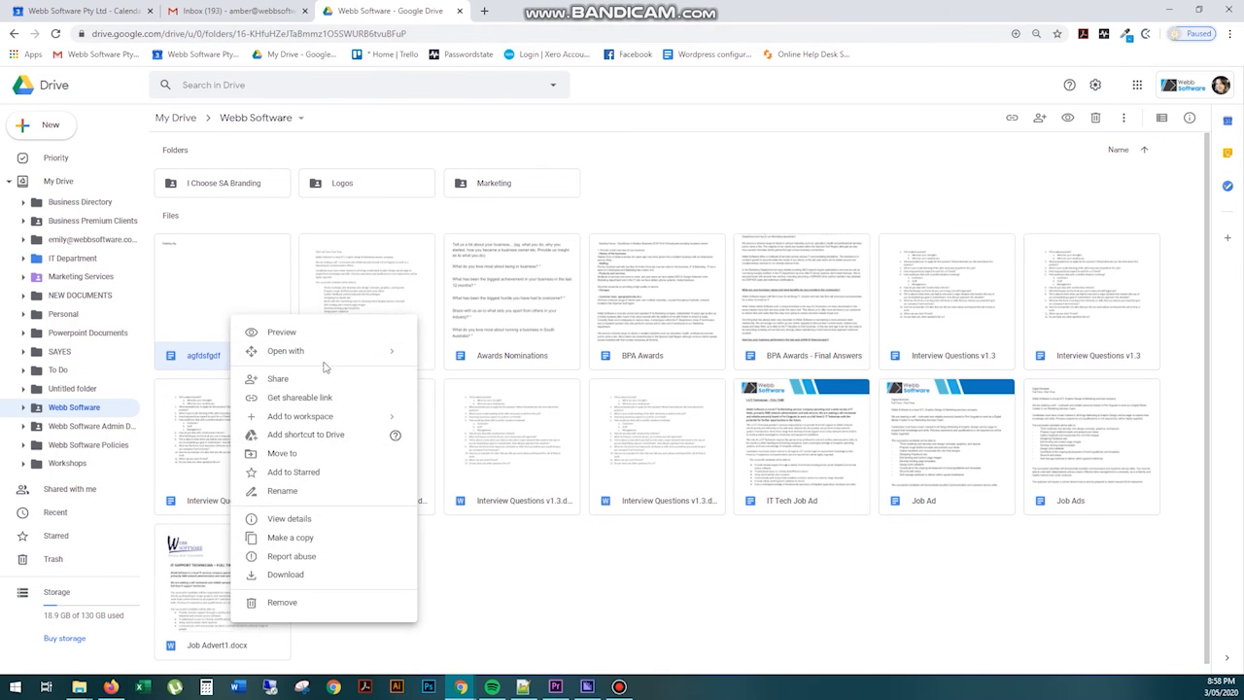
click(357, 541)
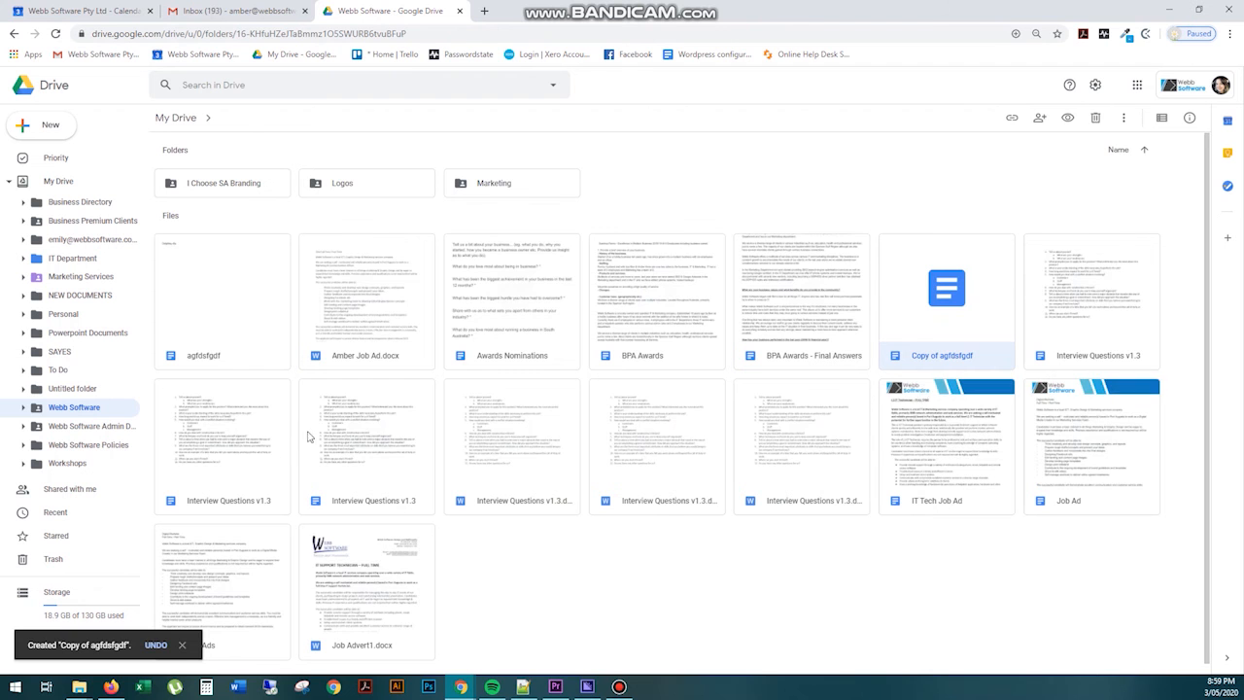
key(Delete)
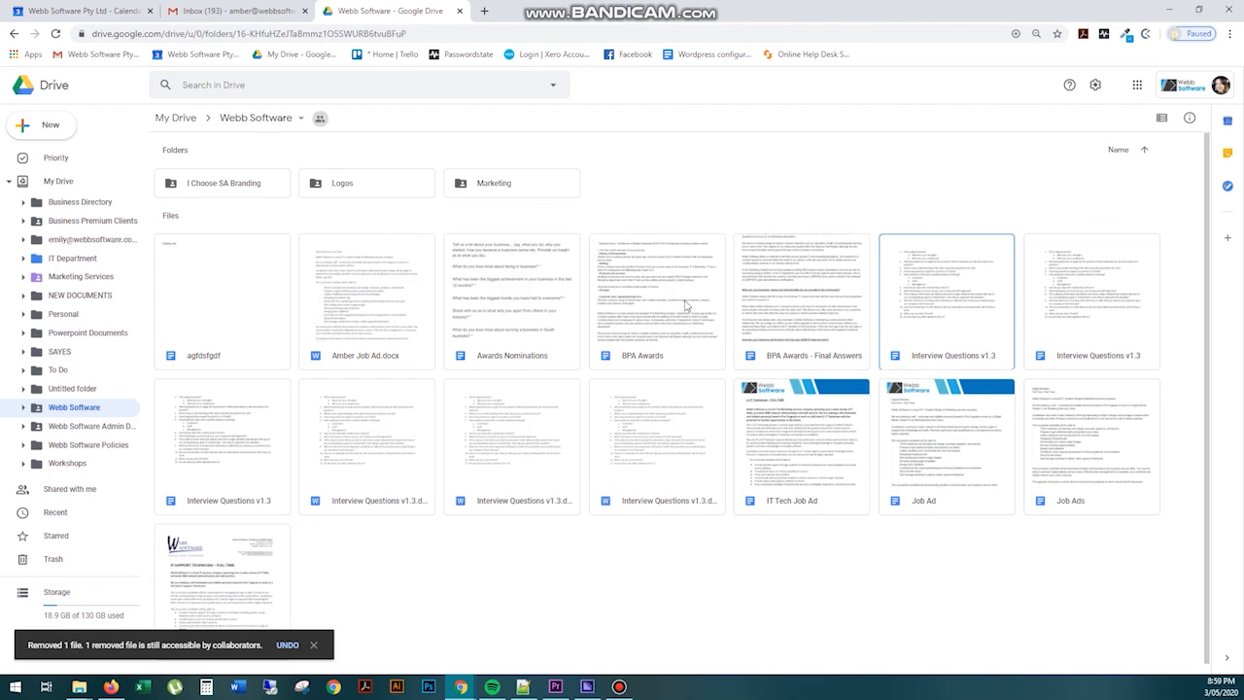
click(226, 308)
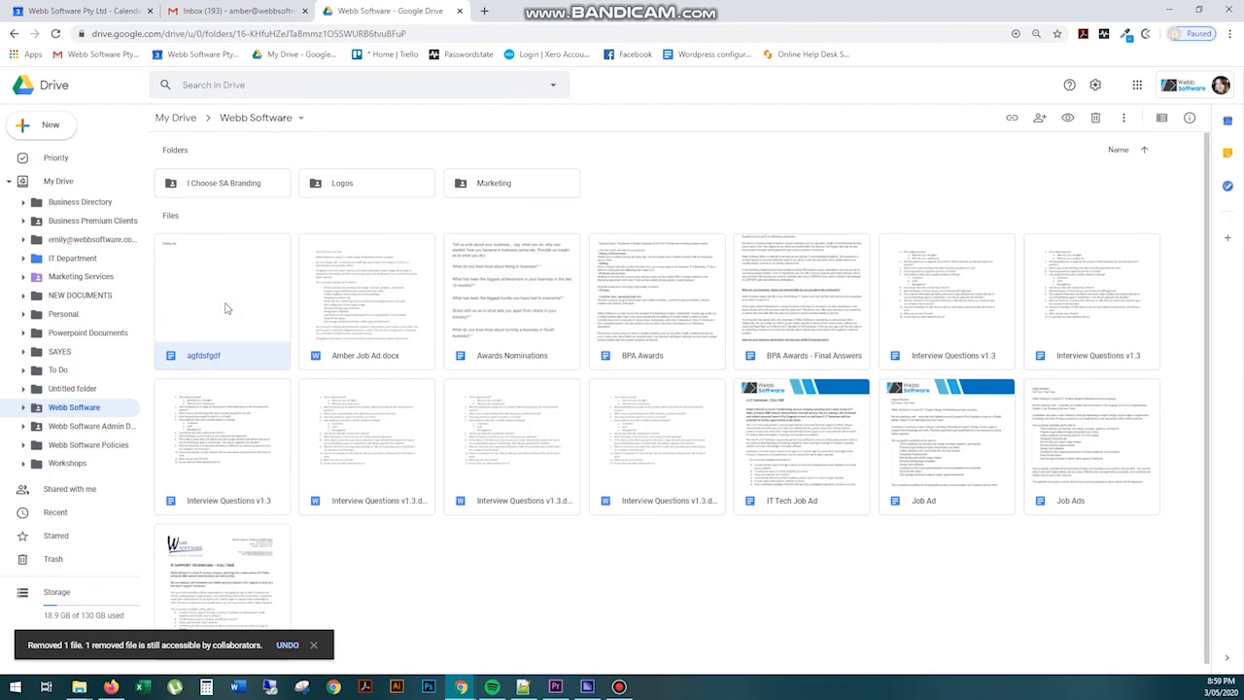
key(Delete)
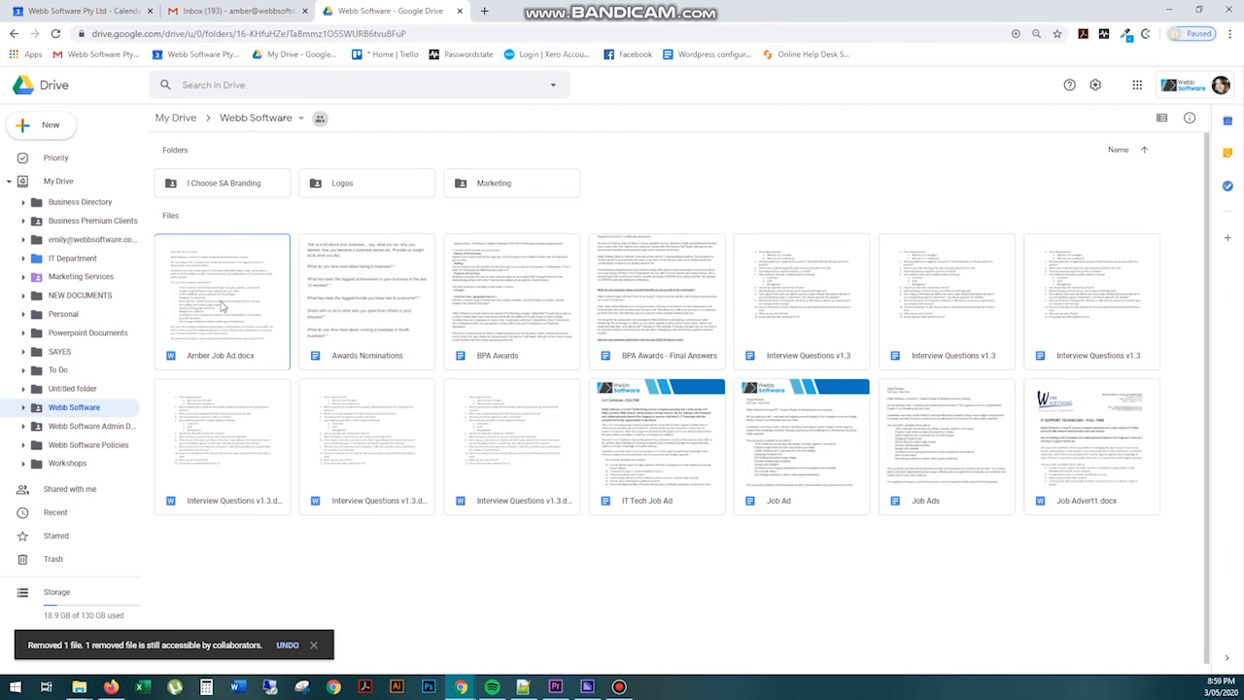